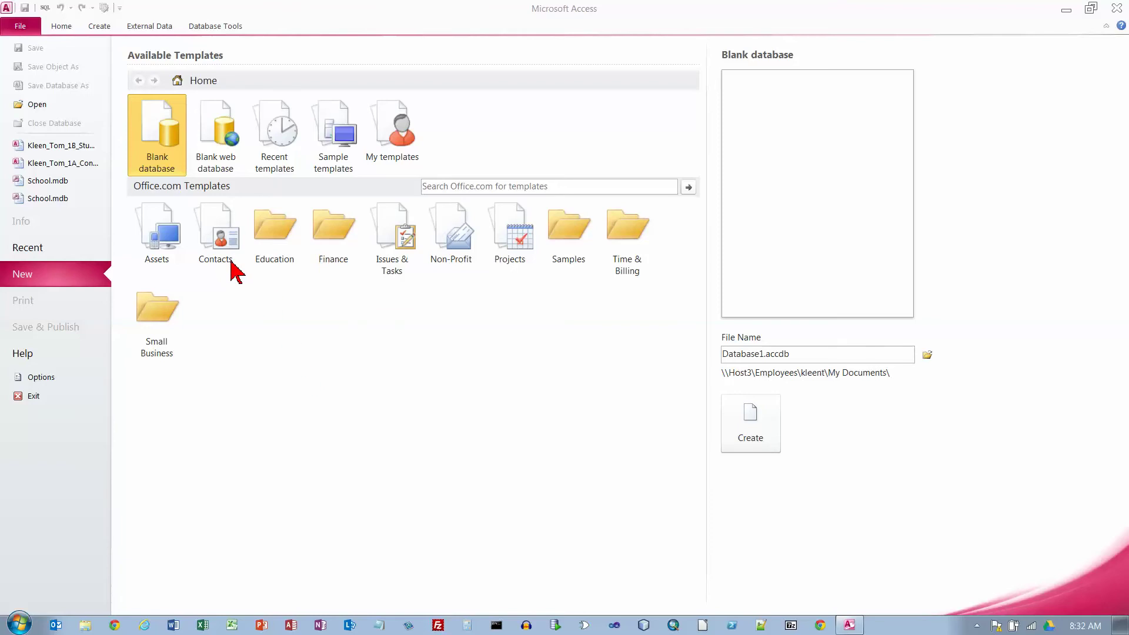
Bring up the Open dialog to browse for an existing database file.
left_click(23, 111)
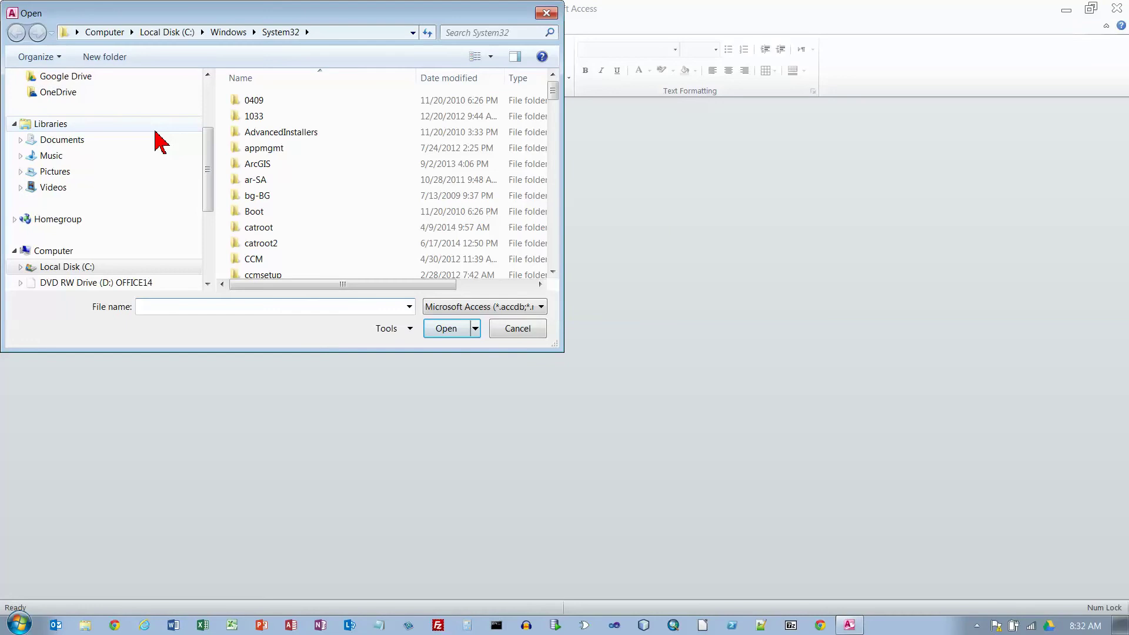
Open a02A_Instructors_Courses.accdb from OneDrive > CSC110-WIT > 04_access > Access_CH02.
left_click(62, 95)
double_click(273, 228)
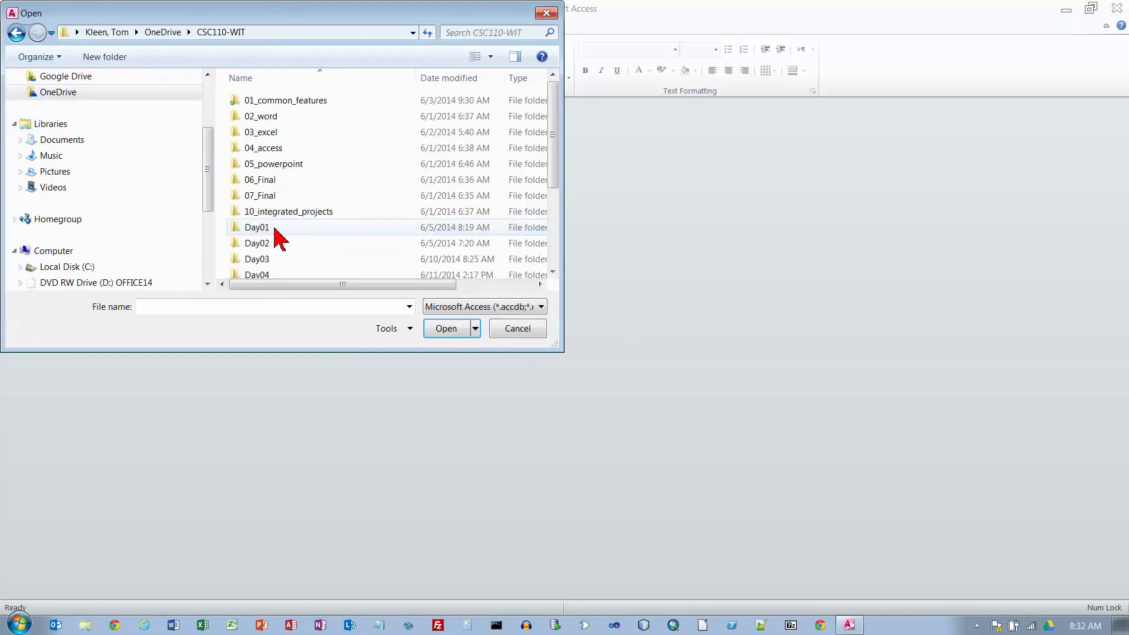
double_click(265, 148)
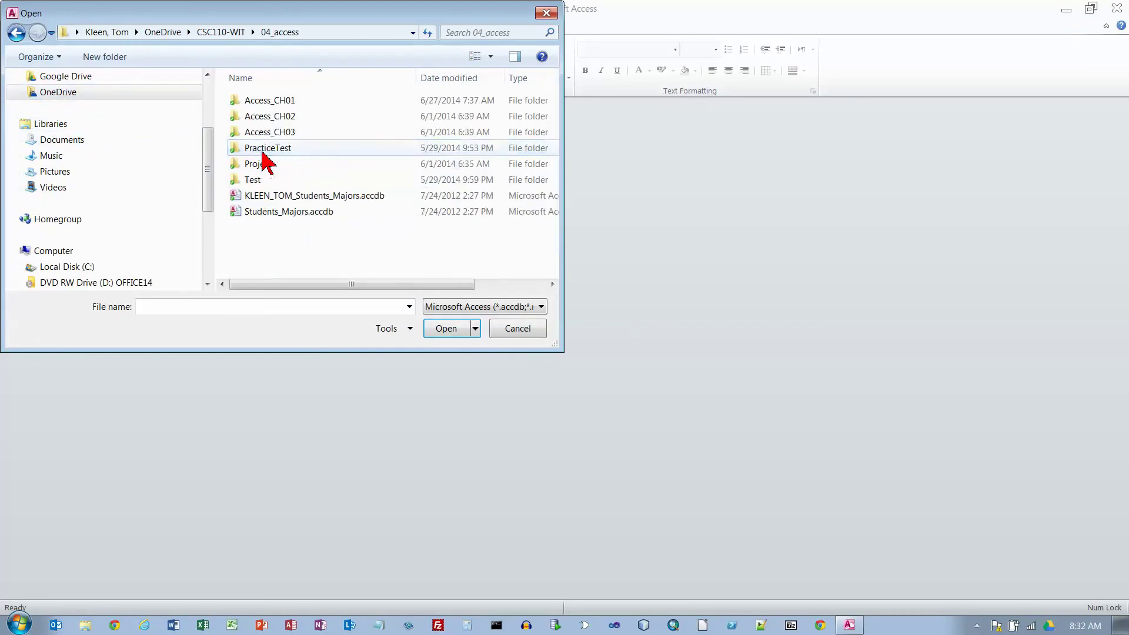
left_click(272, 117)
double_click(272, 117)
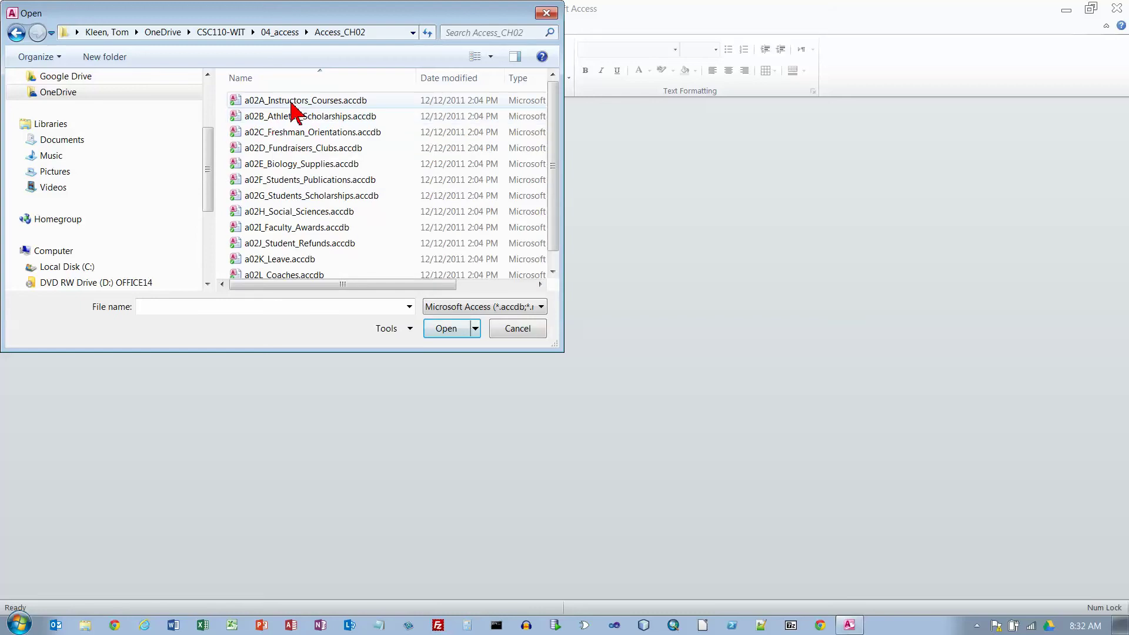
left_click(292, 106)
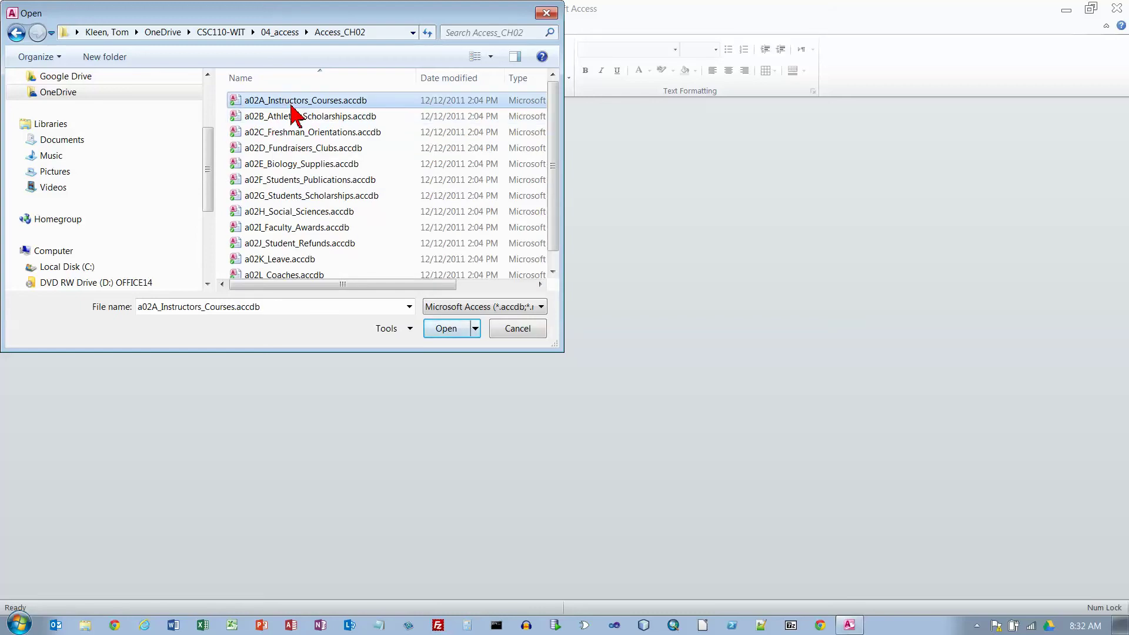
left_click(449, 331)
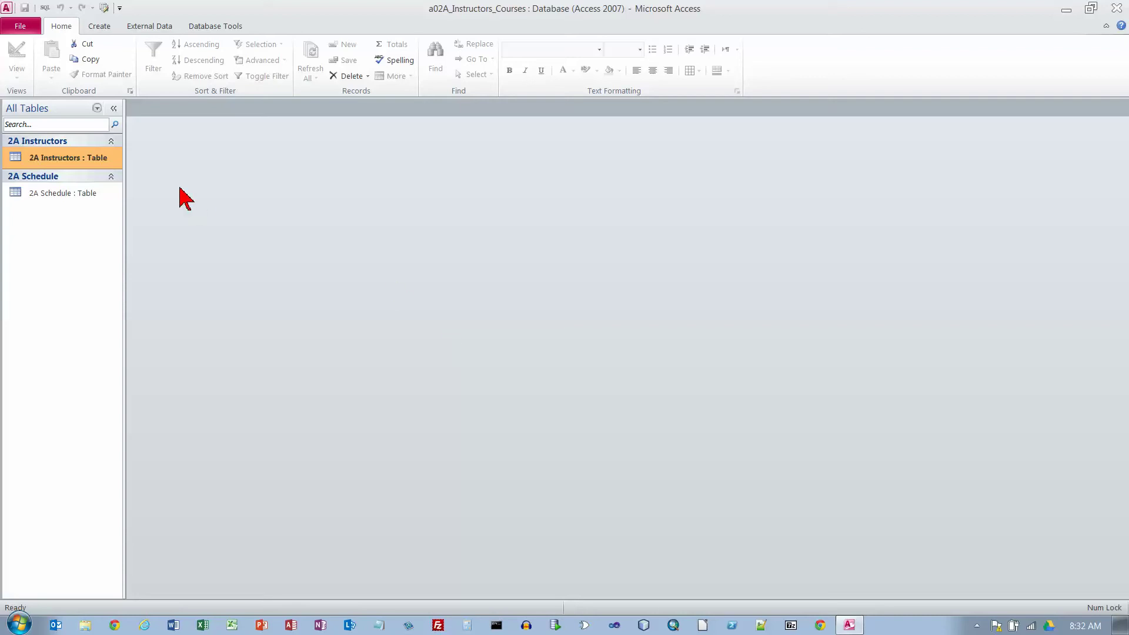
Save the database as a copy, replacing the leading a0 with the student's name.
left_click(20, 29)
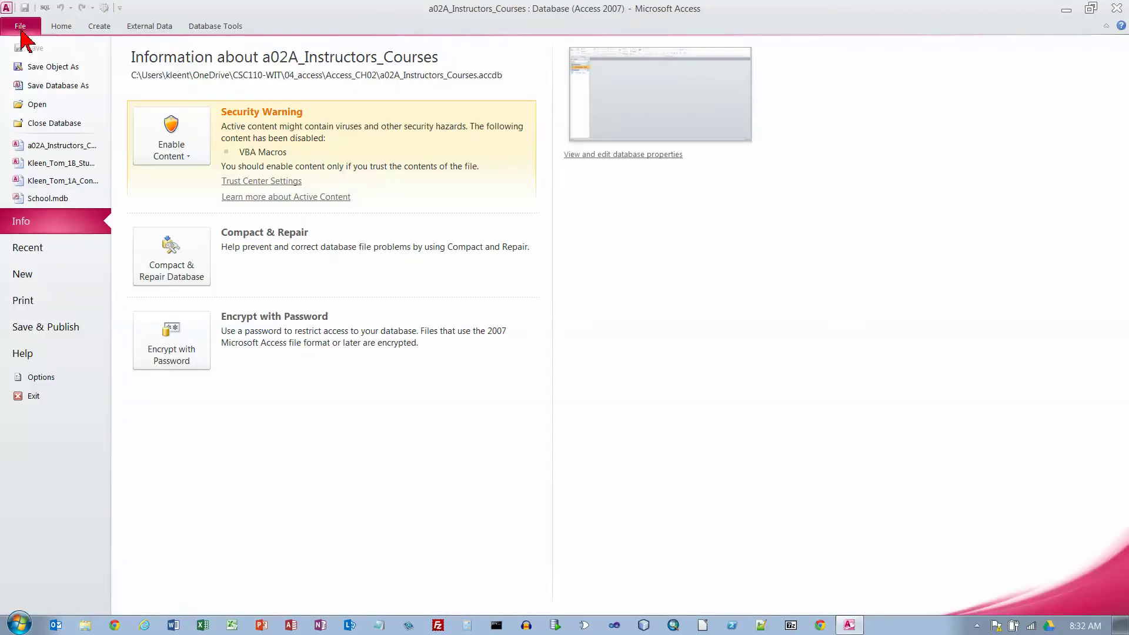
left_click(49, 86)
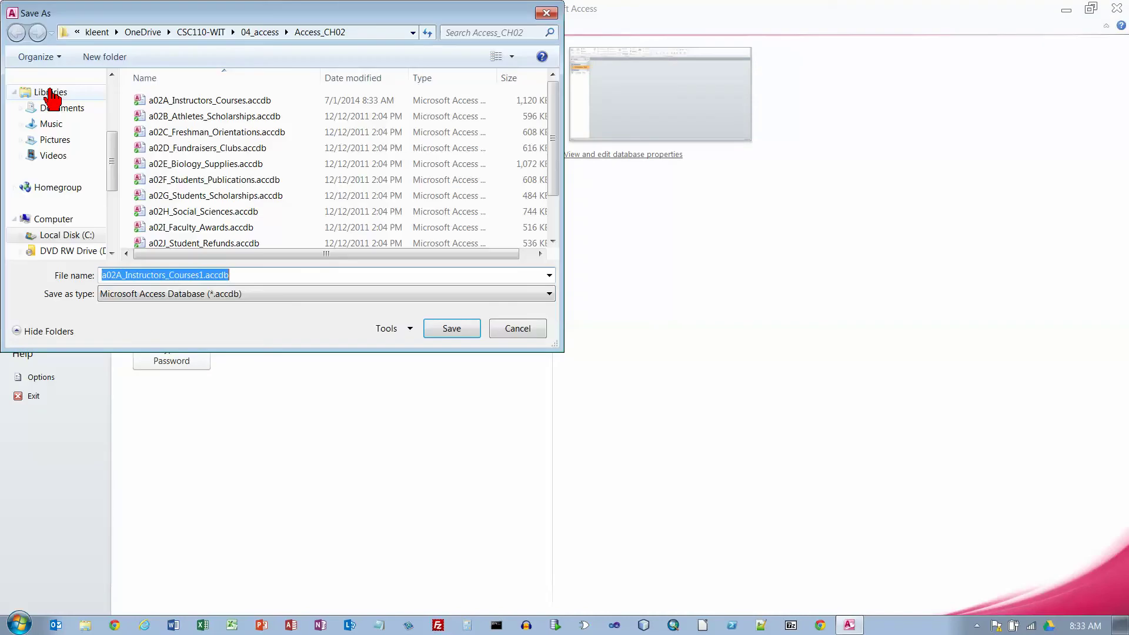
left_click(110, 275)
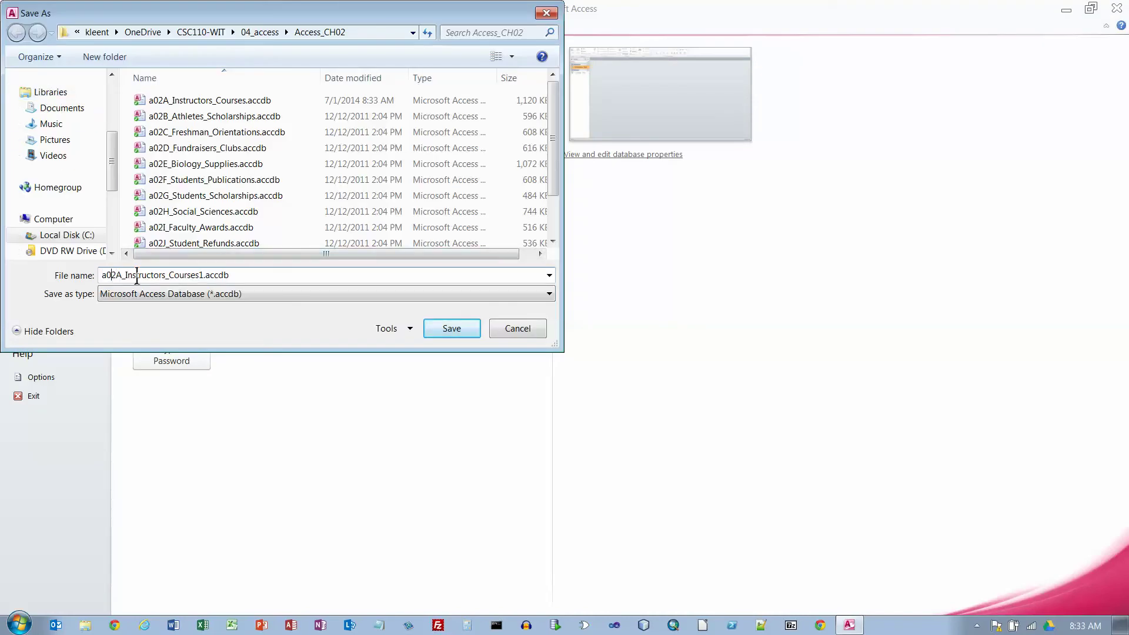
key("BackSpace")
key("BackSpace")
type("Kleen_Tom")
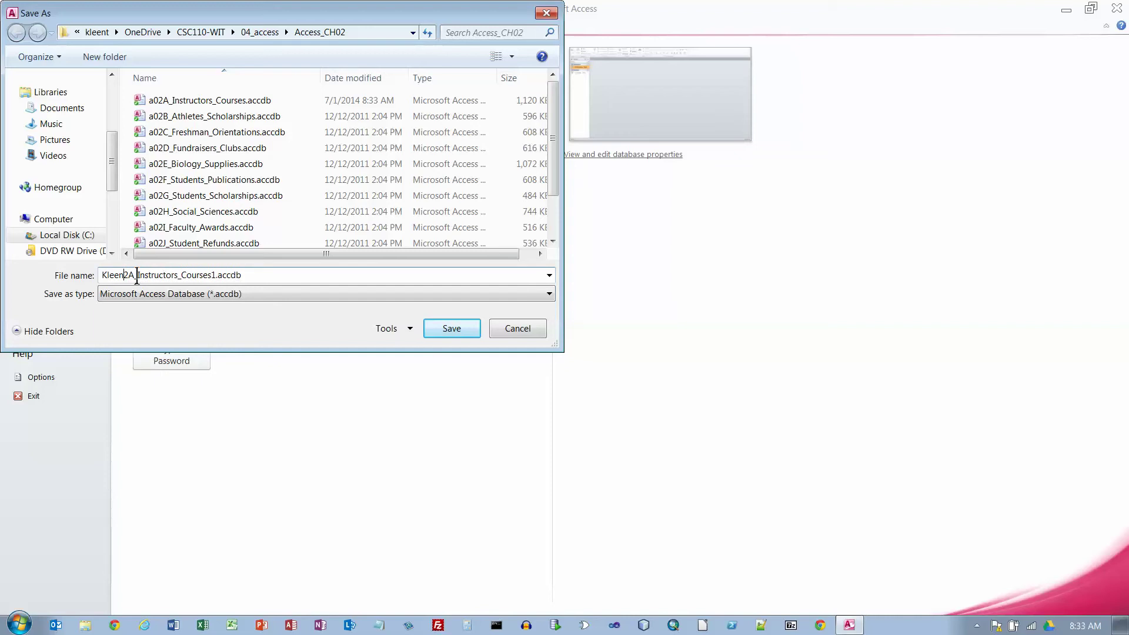
type("_")
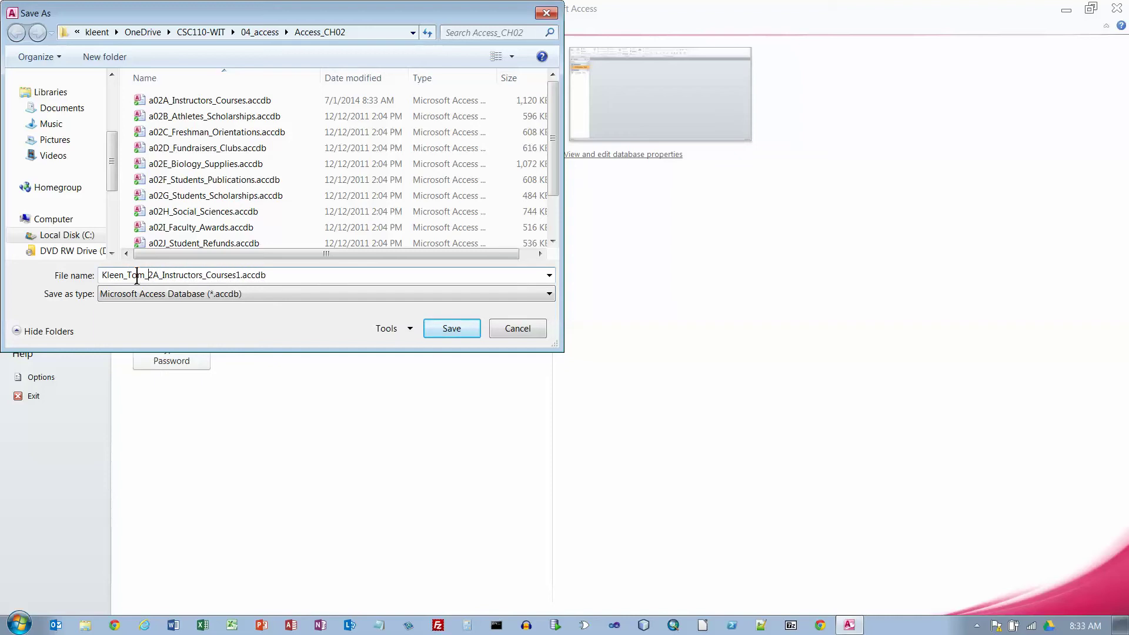
key("Return")
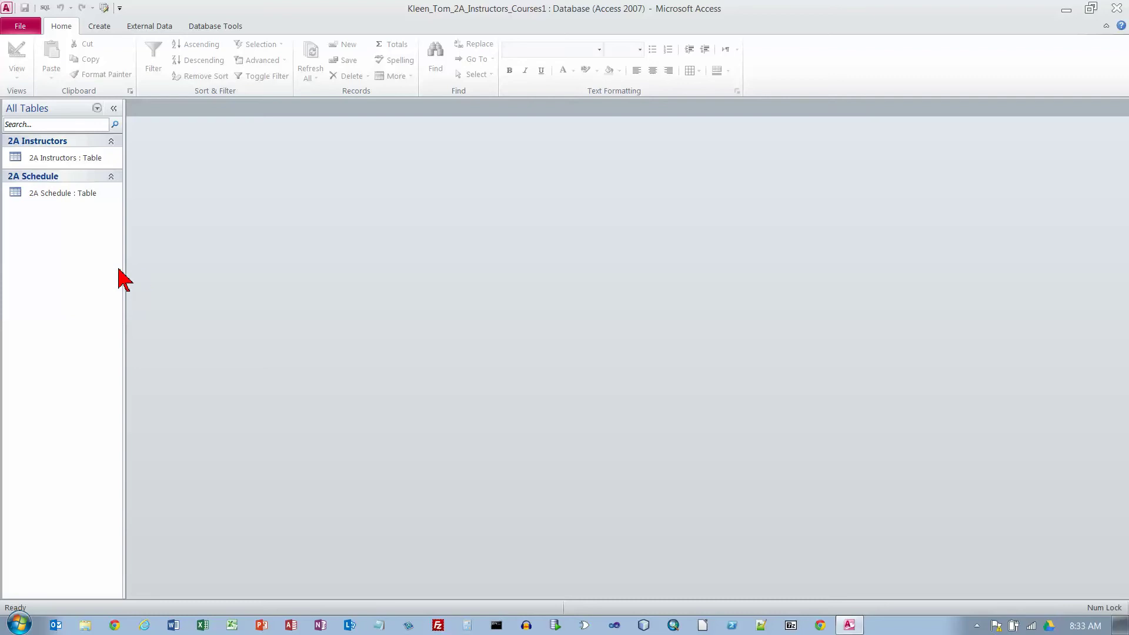
left_click(69, 159)
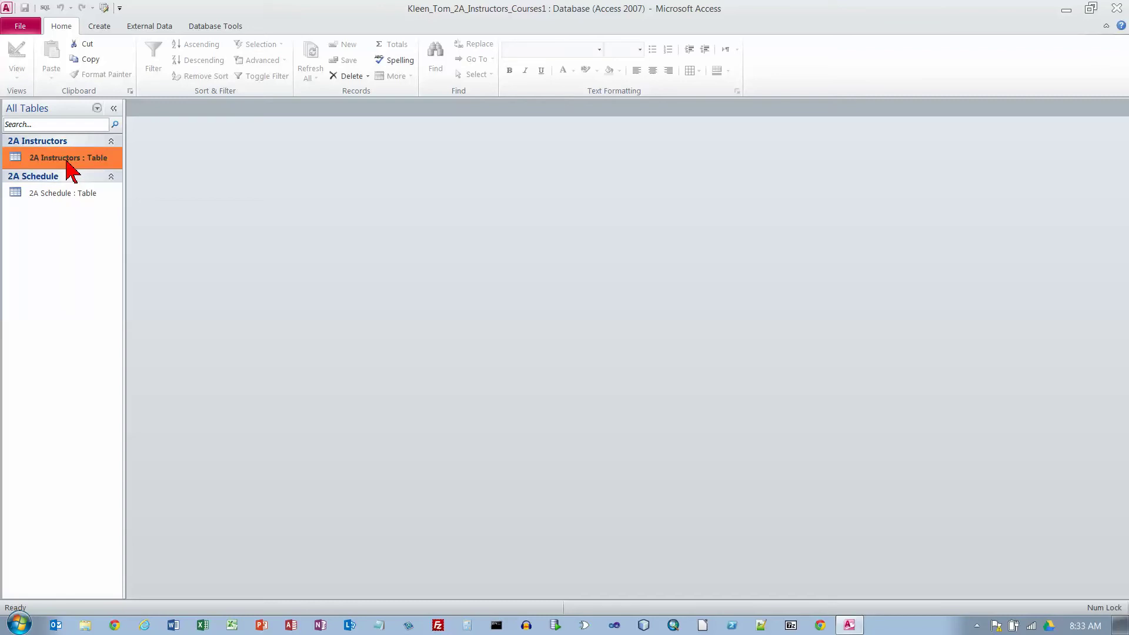
right_click(70, 168)
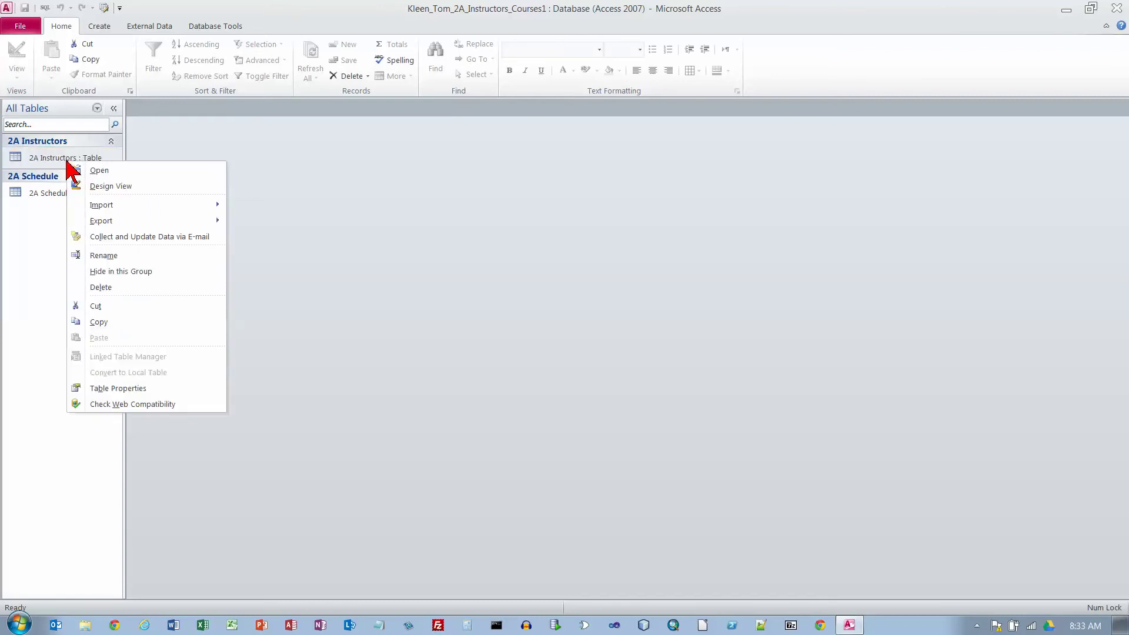
left_click(299, 197)
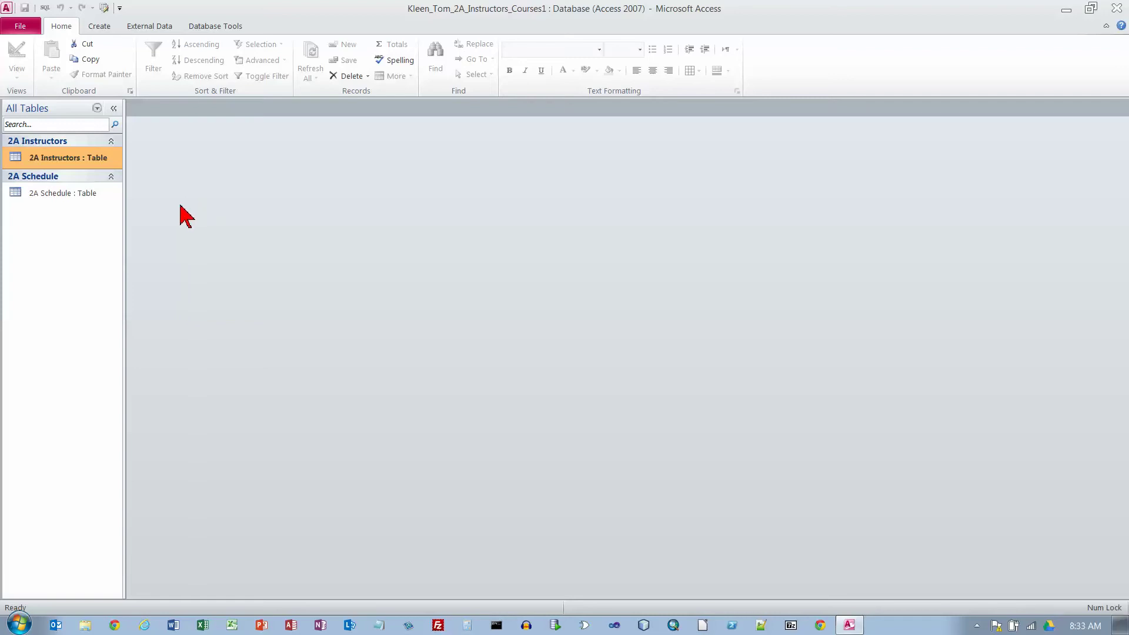
Open the 2A Instructors and 2A Schedule tables, then right-click 2A Instructors for its Design View.
double_click(65, 159)
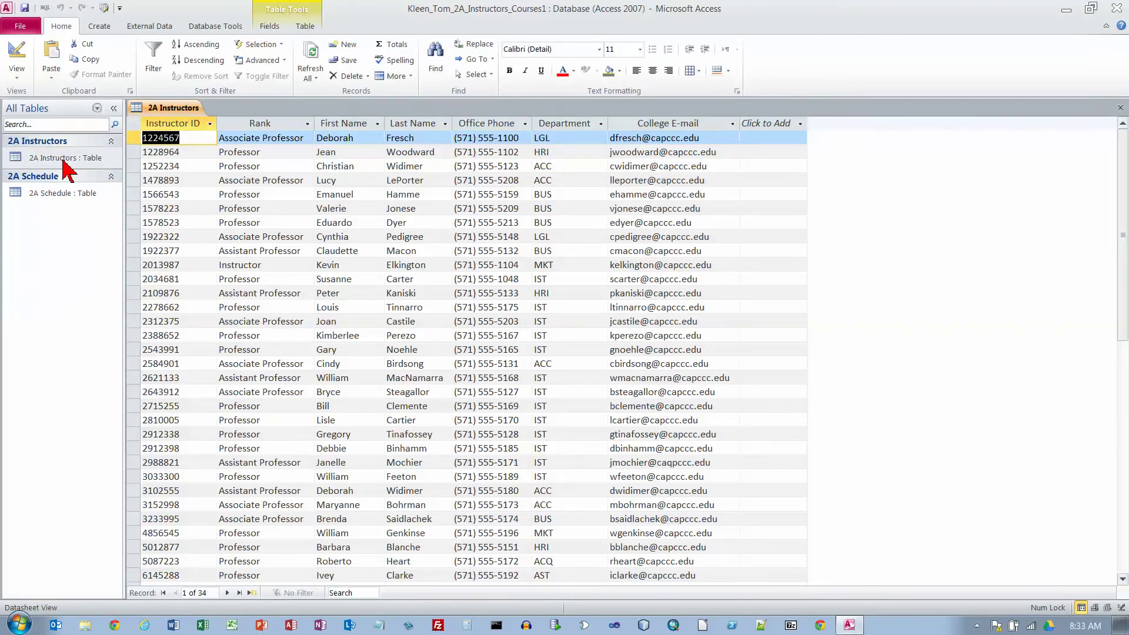
double_click(42, 197)
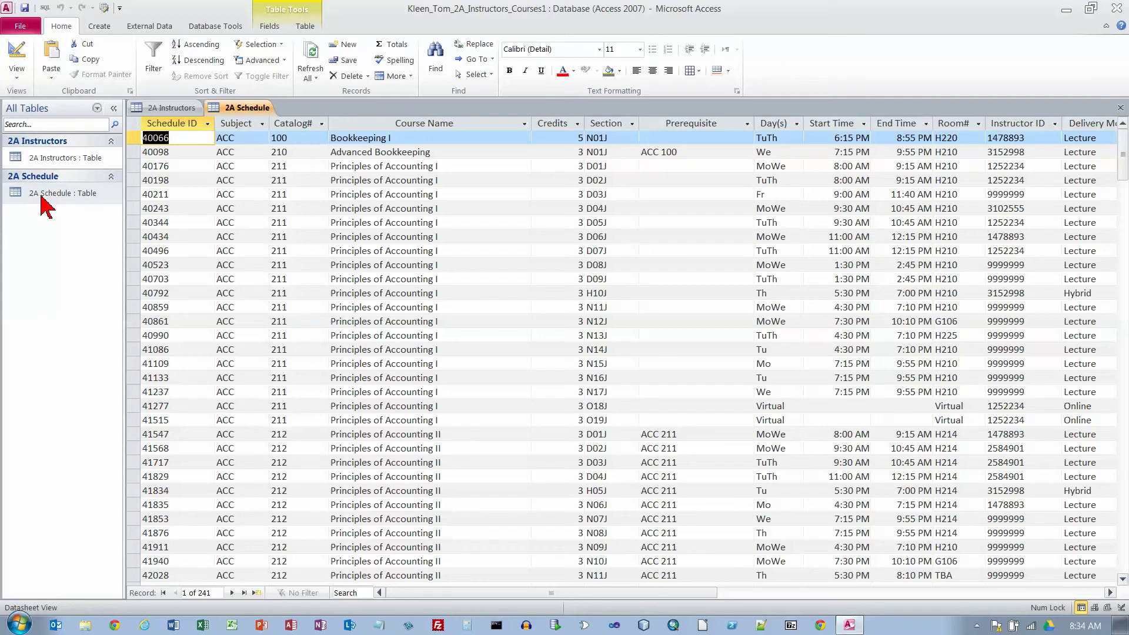
left_click(174, 108)
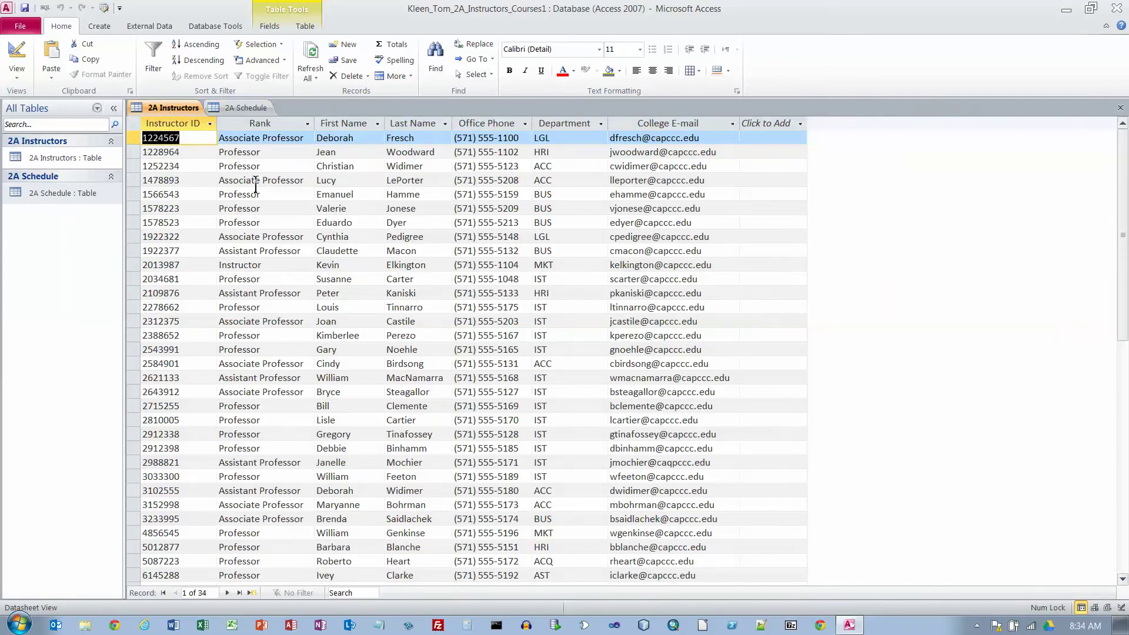
left_click(169, 125)
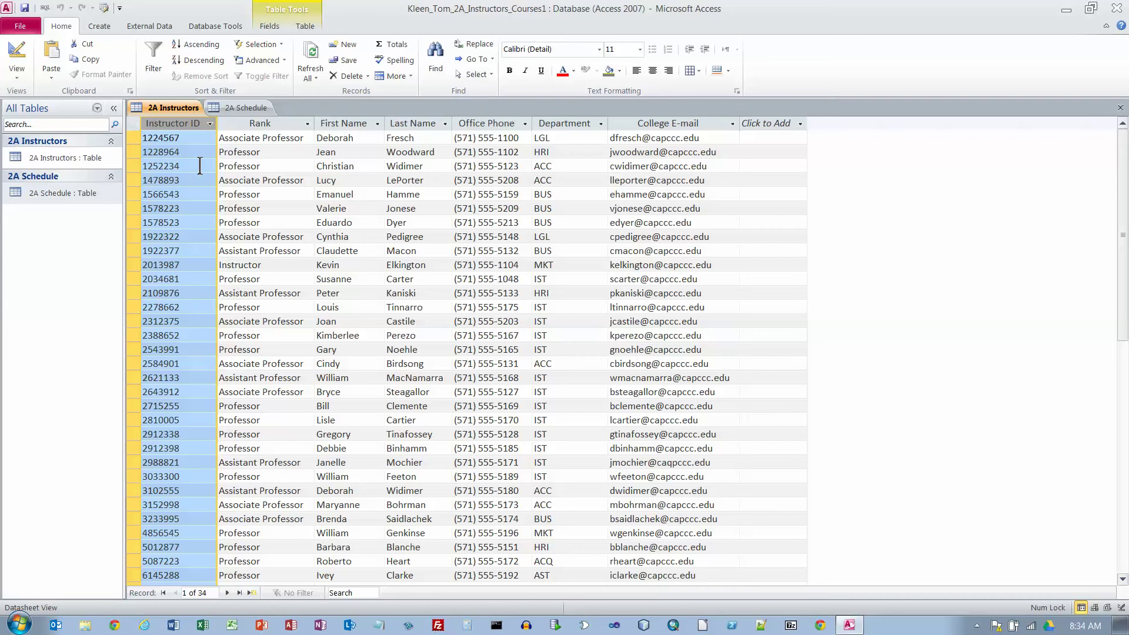
left_click(184, 140)
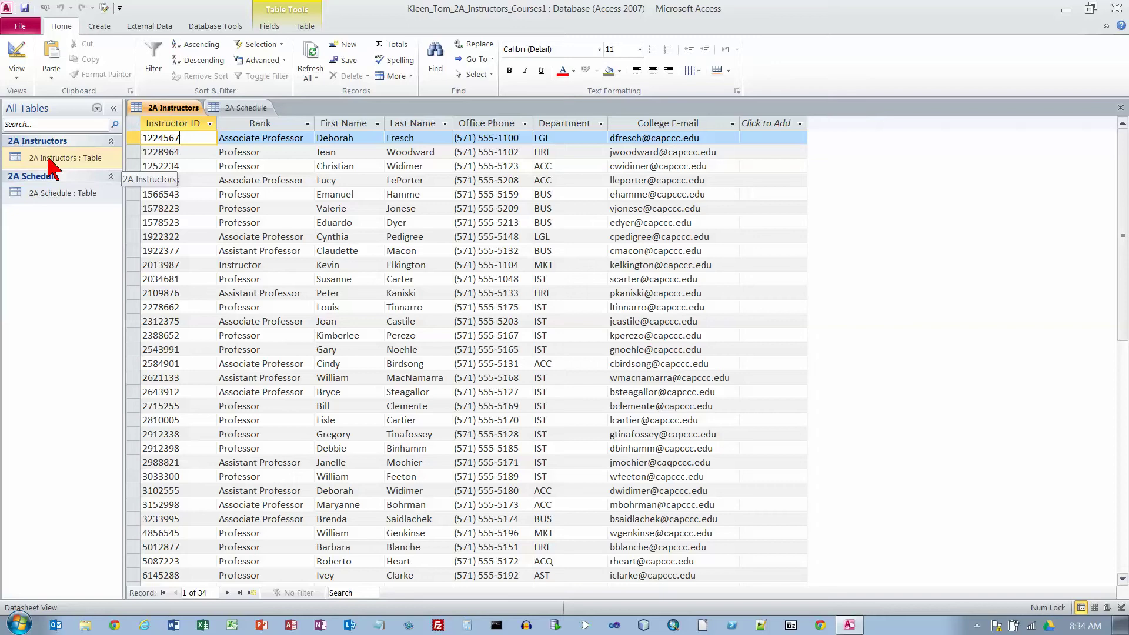
left_click(81, 160)
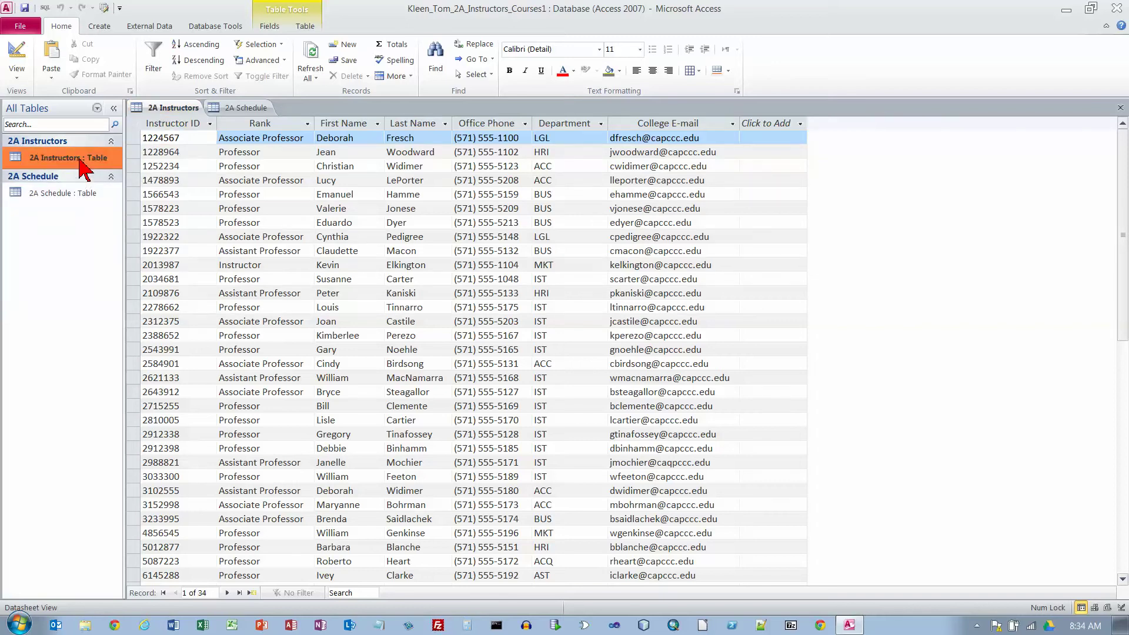
right_click(80, 161)
Inspect 2A Instructors in Design view, then return it to Datasheet view.
left_click(121, 185)
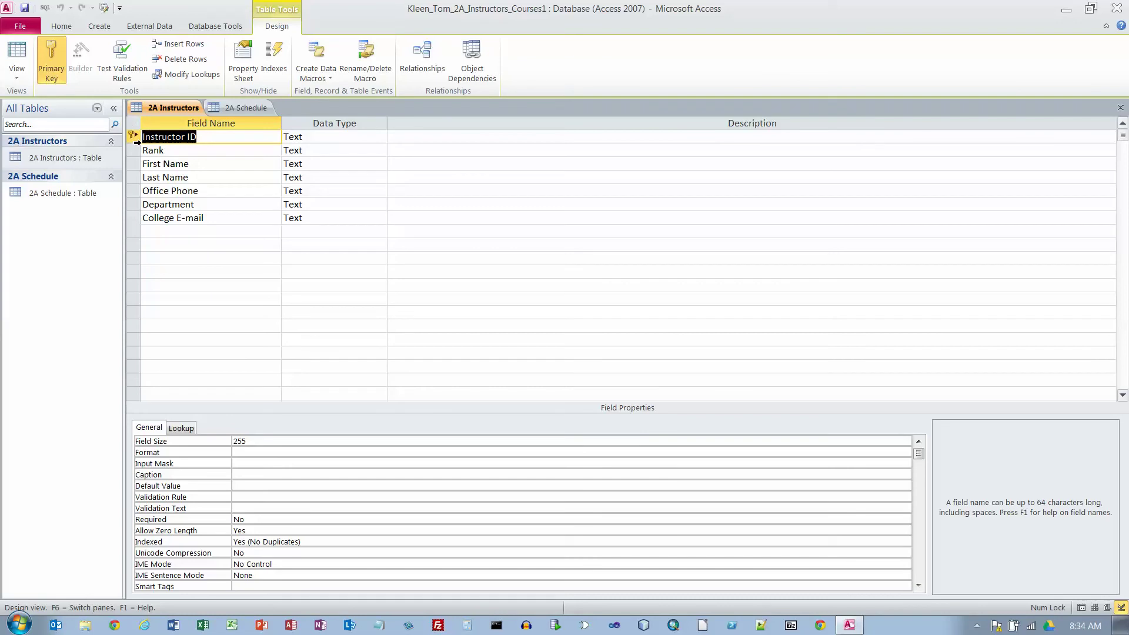
left_click(215, 141)
left_click(15, 82)
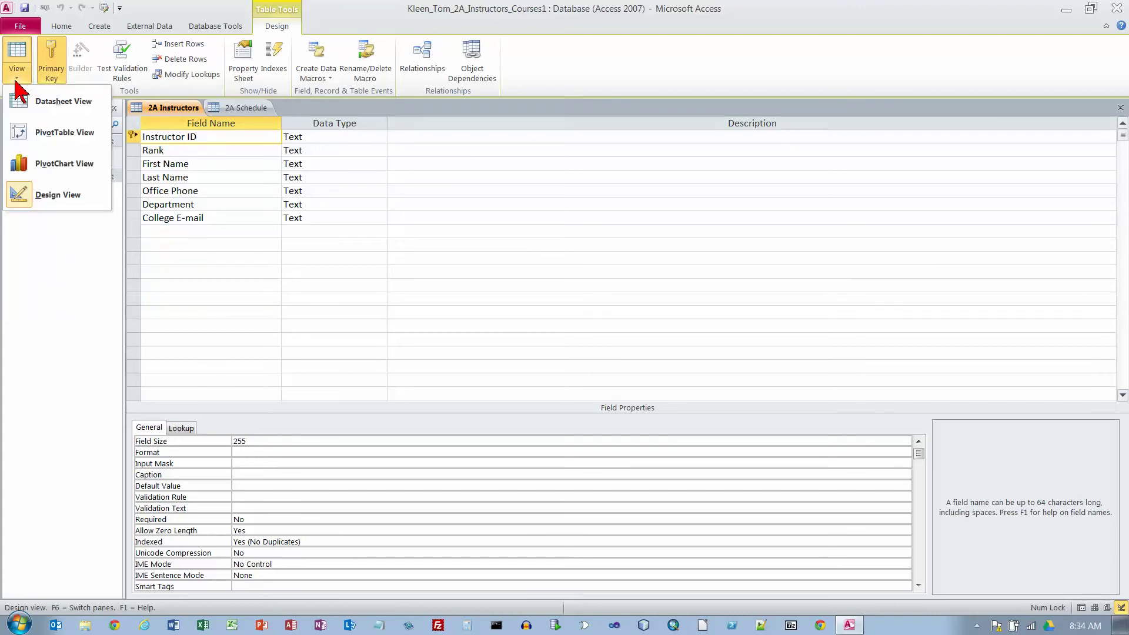
left_click(39, 101)
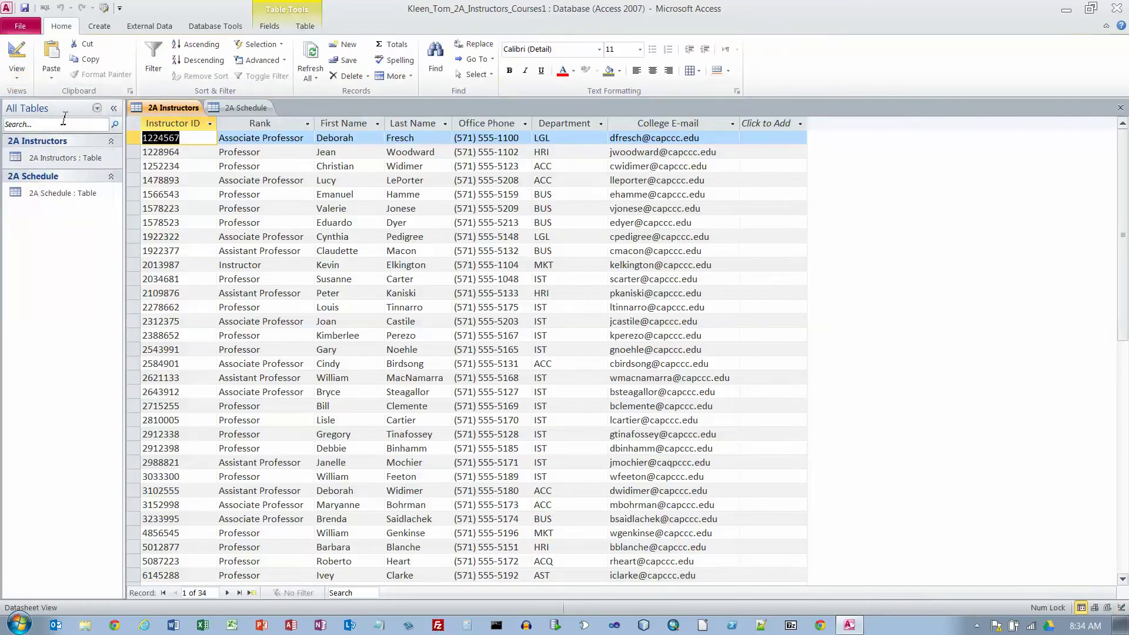
Compare Instructor IDs between the 2A Schedule and 2A Instructors datasheets, ending on 2A Instructors.
left_click(250, 110)
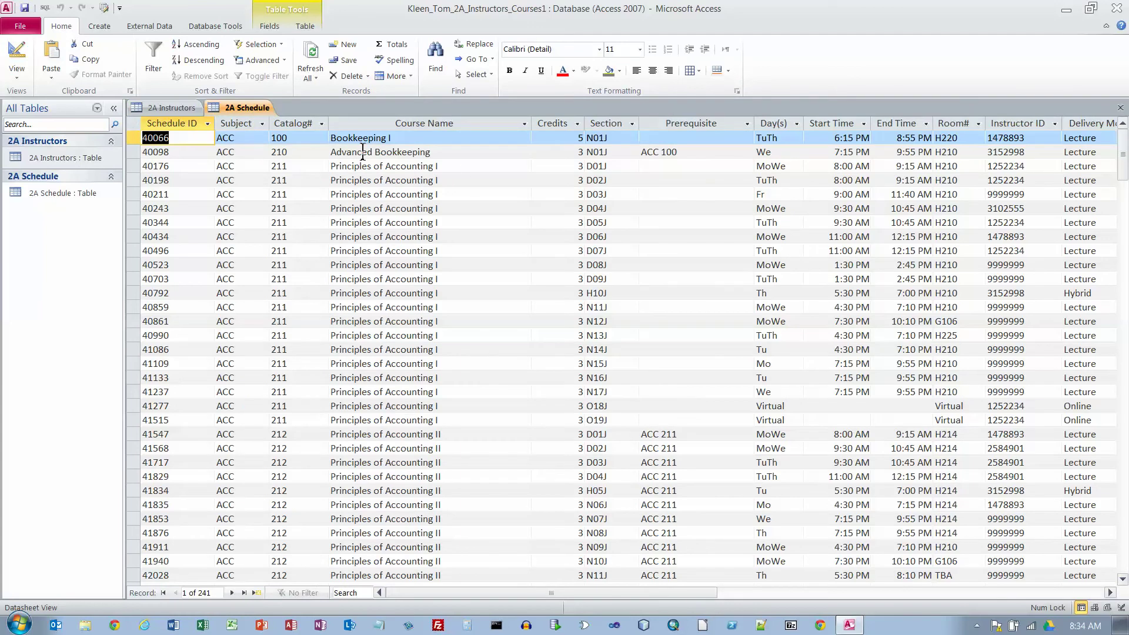
left_click(1014, 124)
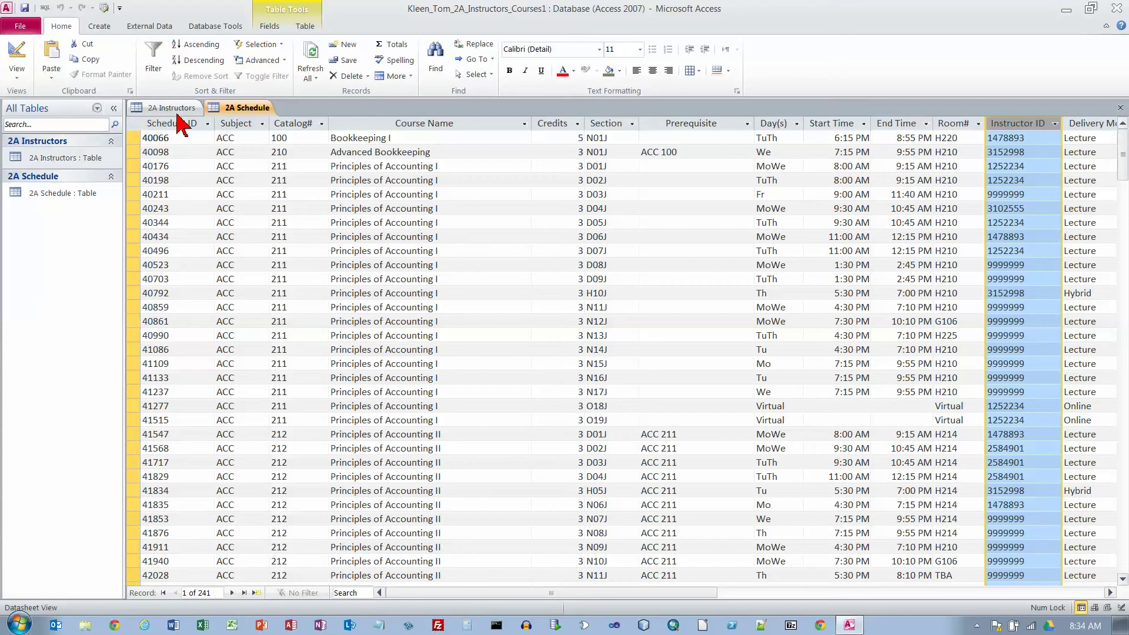
left_click(1014, 139)
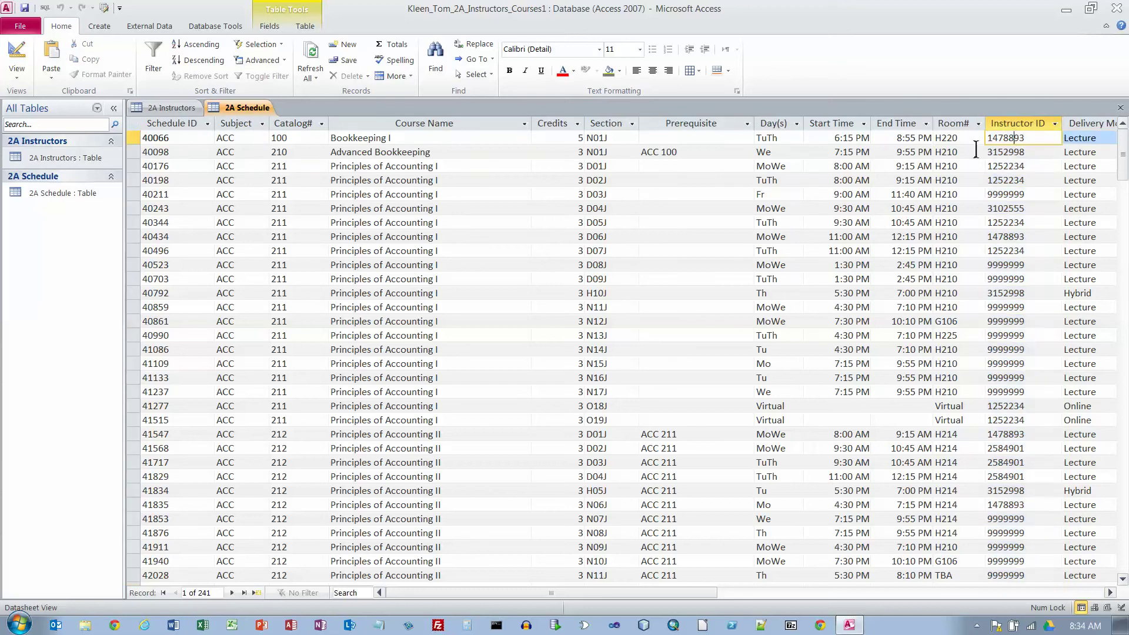
left_click(171, 108)
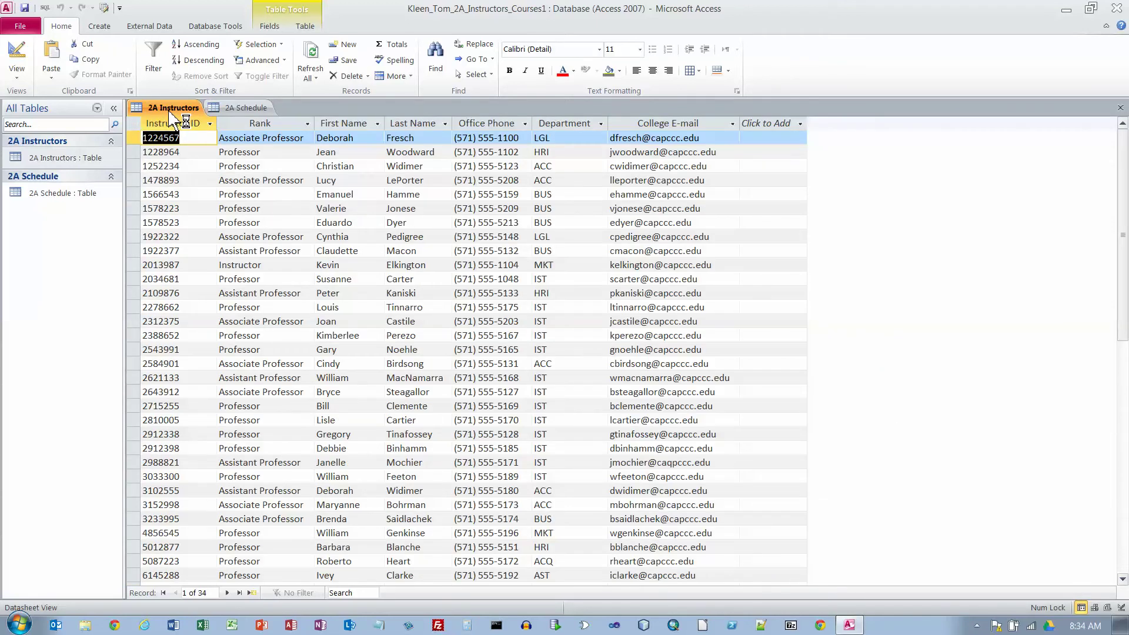
left_click(237, 108)
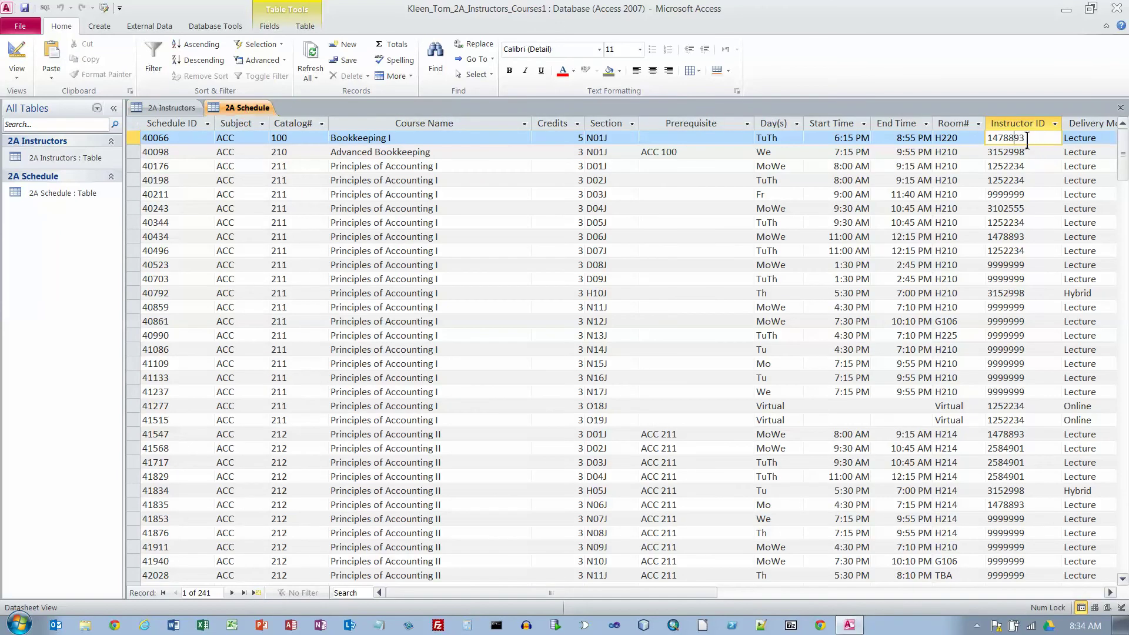
left_click(160, 110)
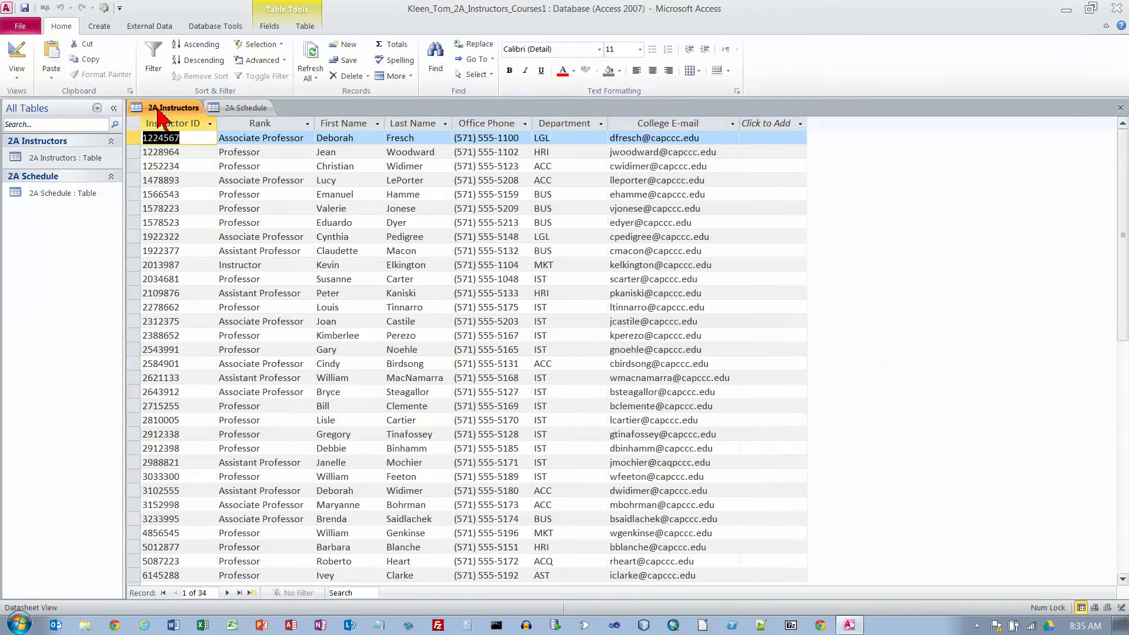
left_click(182, 184)
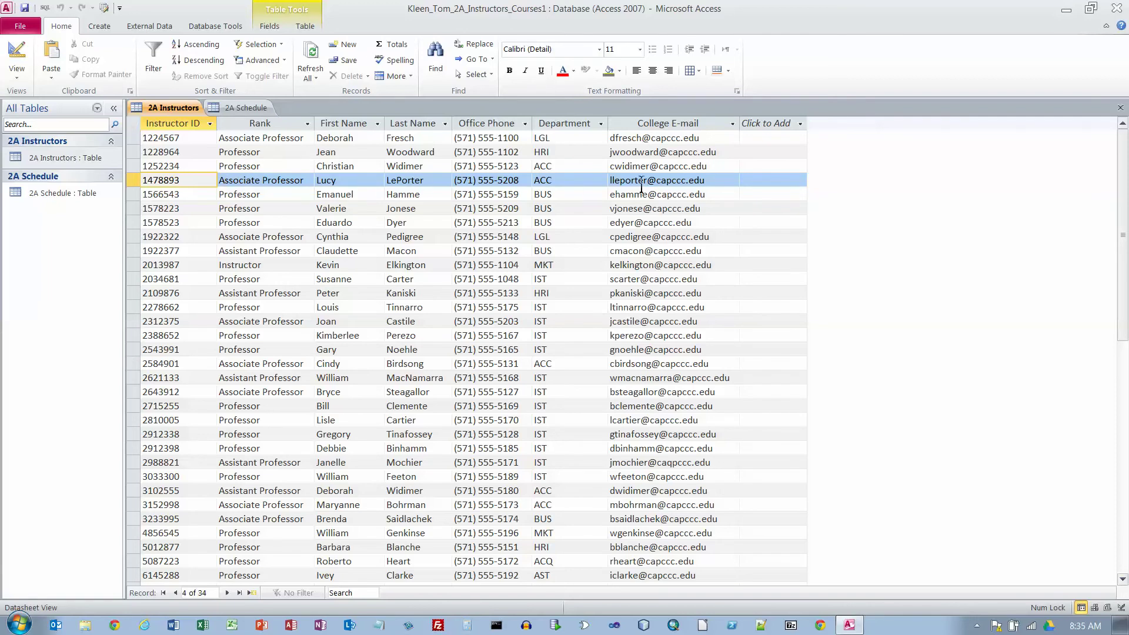
left_click(241, 109)
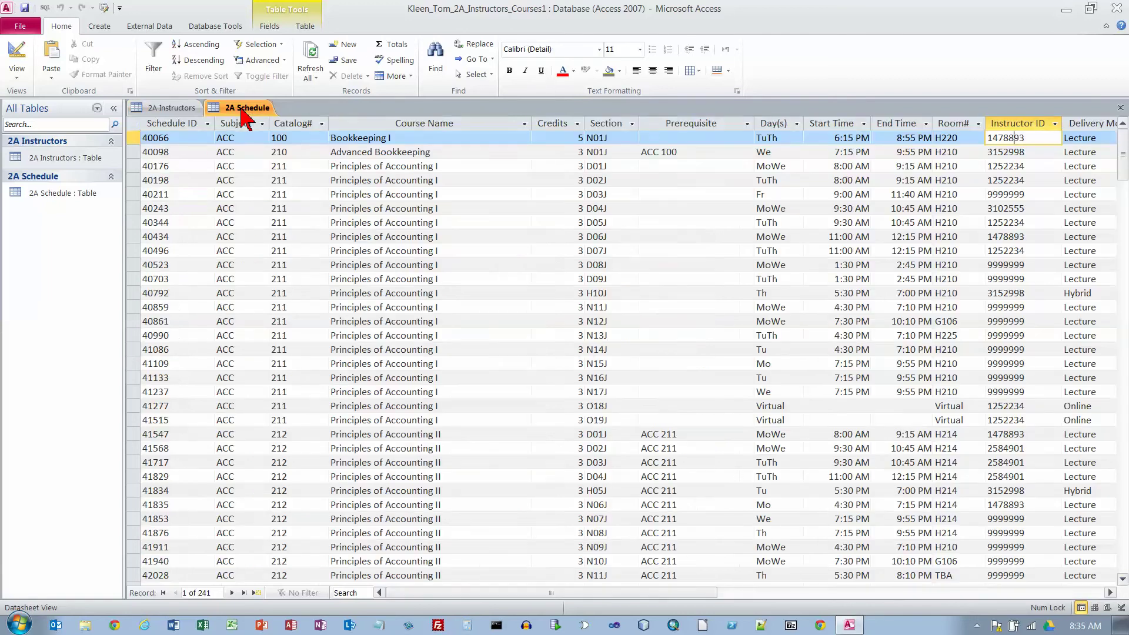
left_click(173, 109)
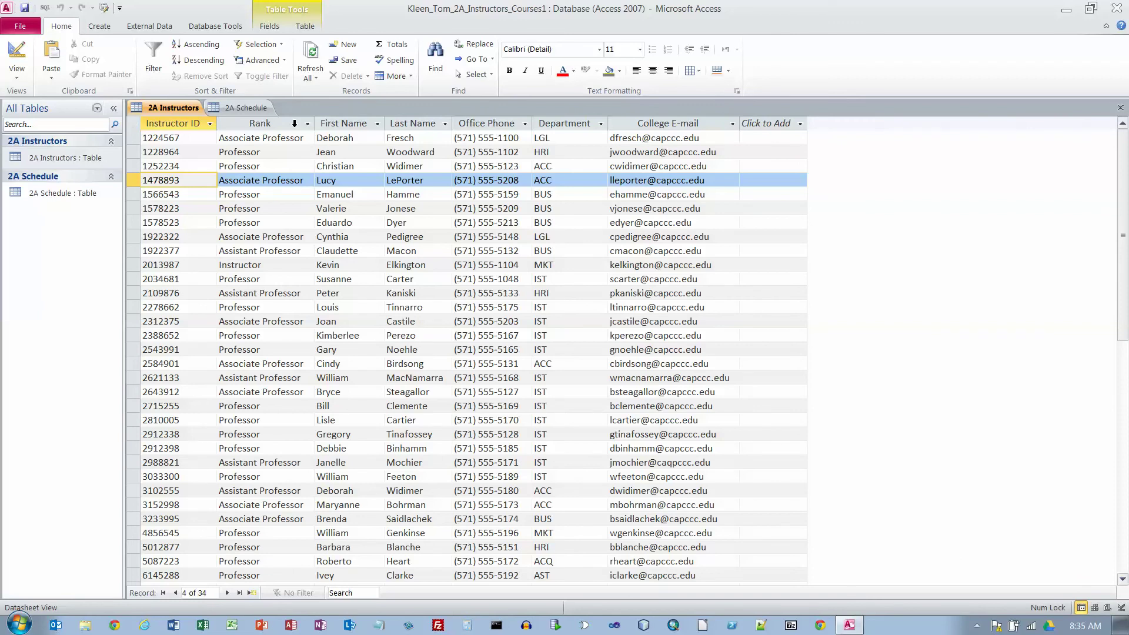
Close both tables and open the Relationships window from Database Tools.
left_click(1119, 107)
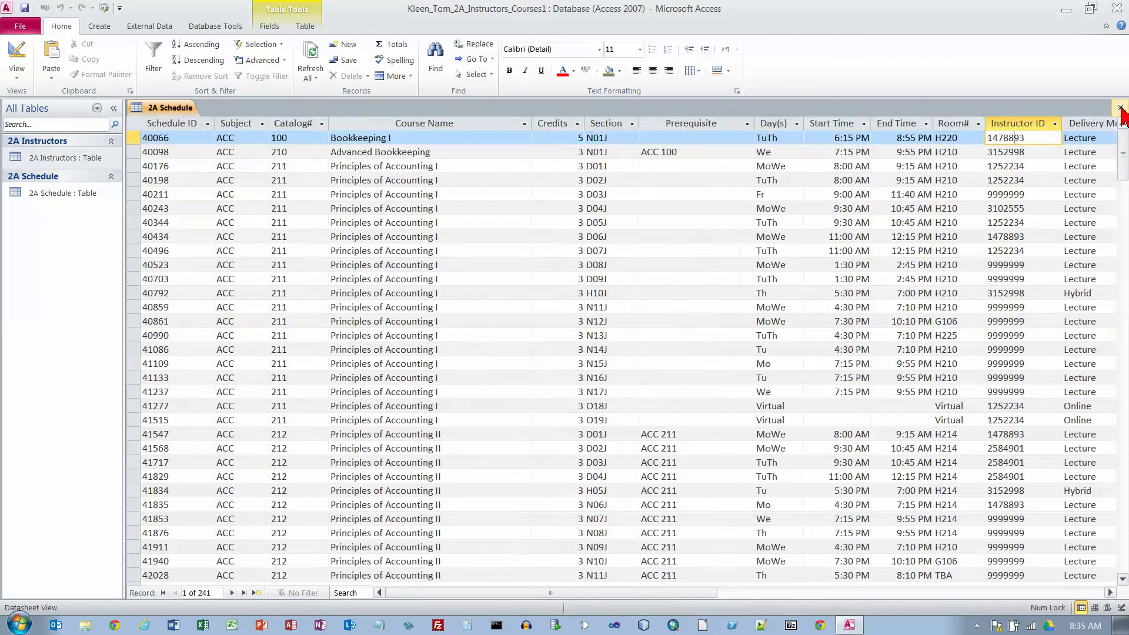
left_click(1119, 109)
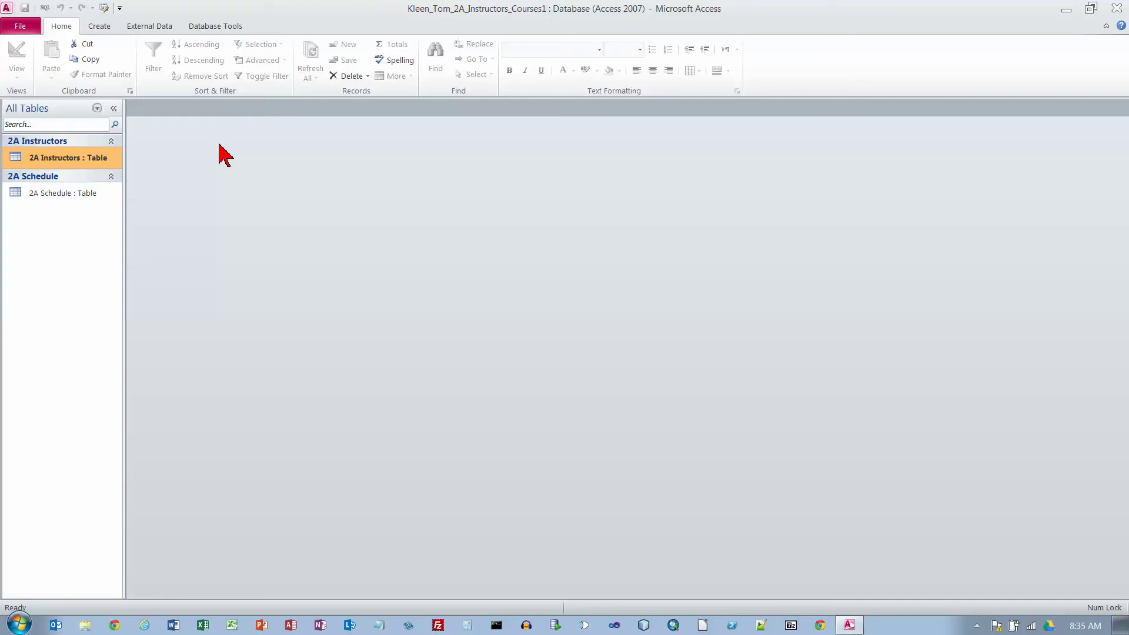
left_click(210, 27)
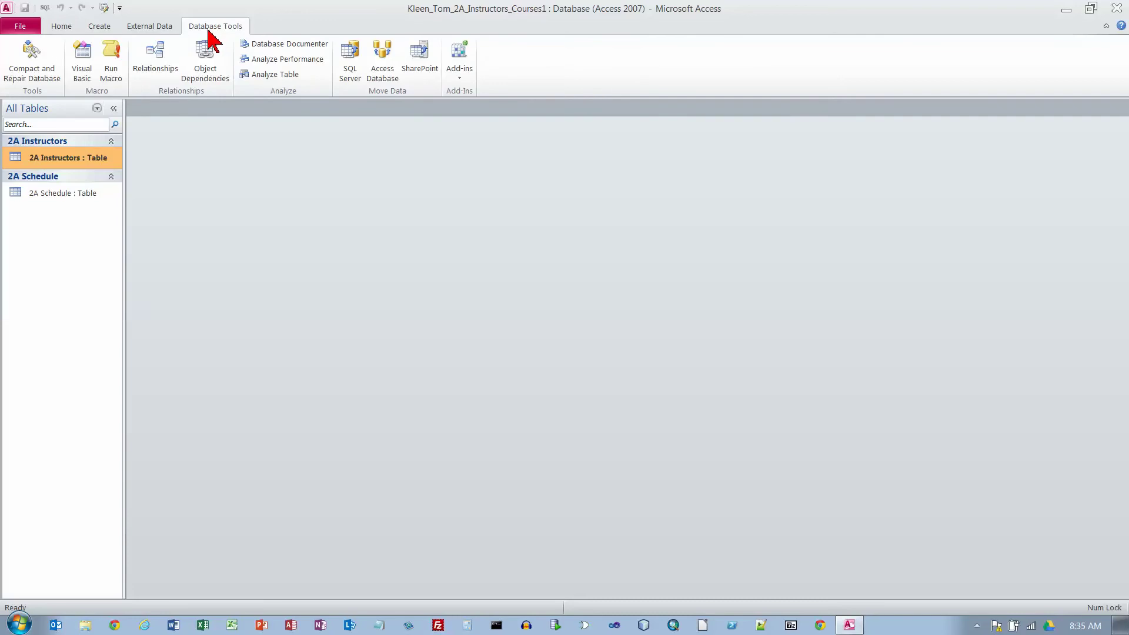
left_click(159, 59)
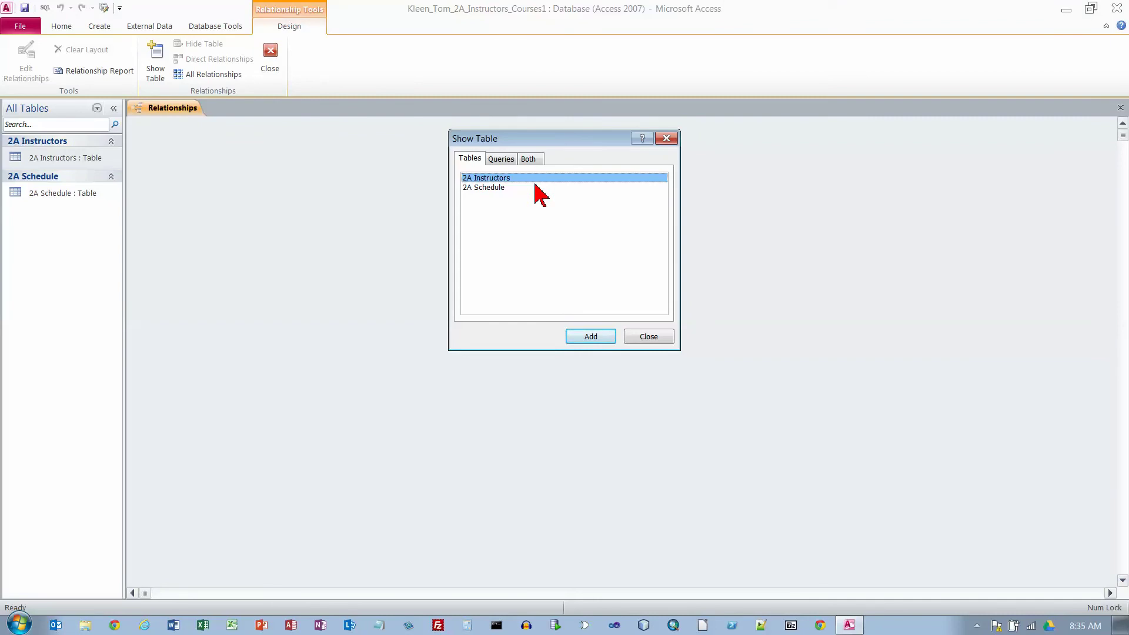
Add the 2A Instructors and 2A Schedule tables to the Relationships window.
left_click(589, 337)
left_click(488, 188)
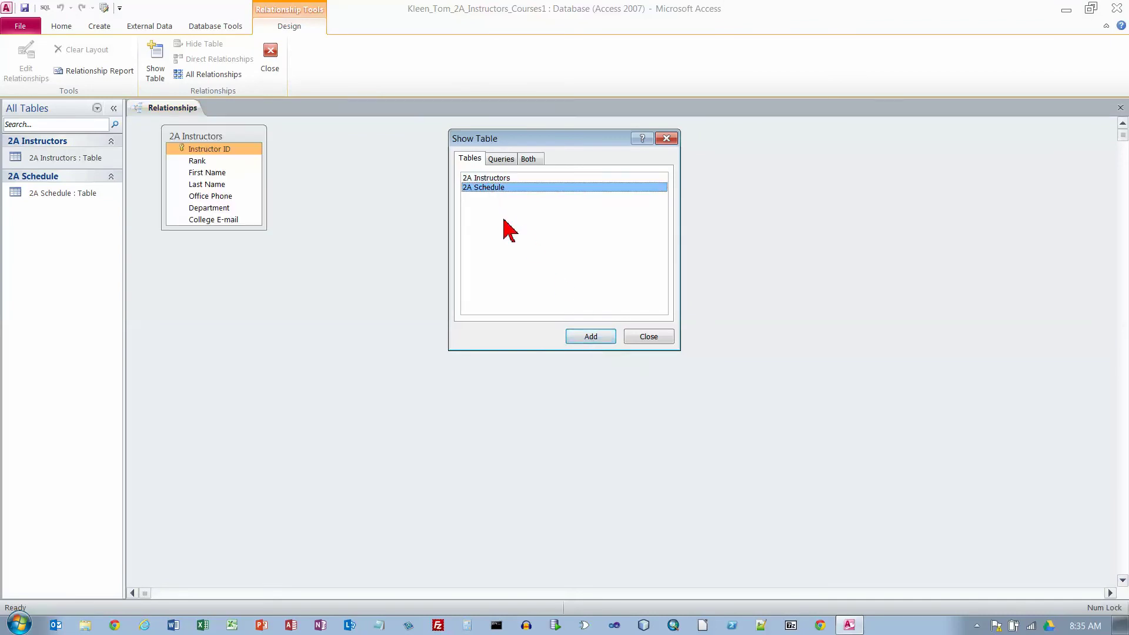
left_click(590, 336)
left_click(647, 338)
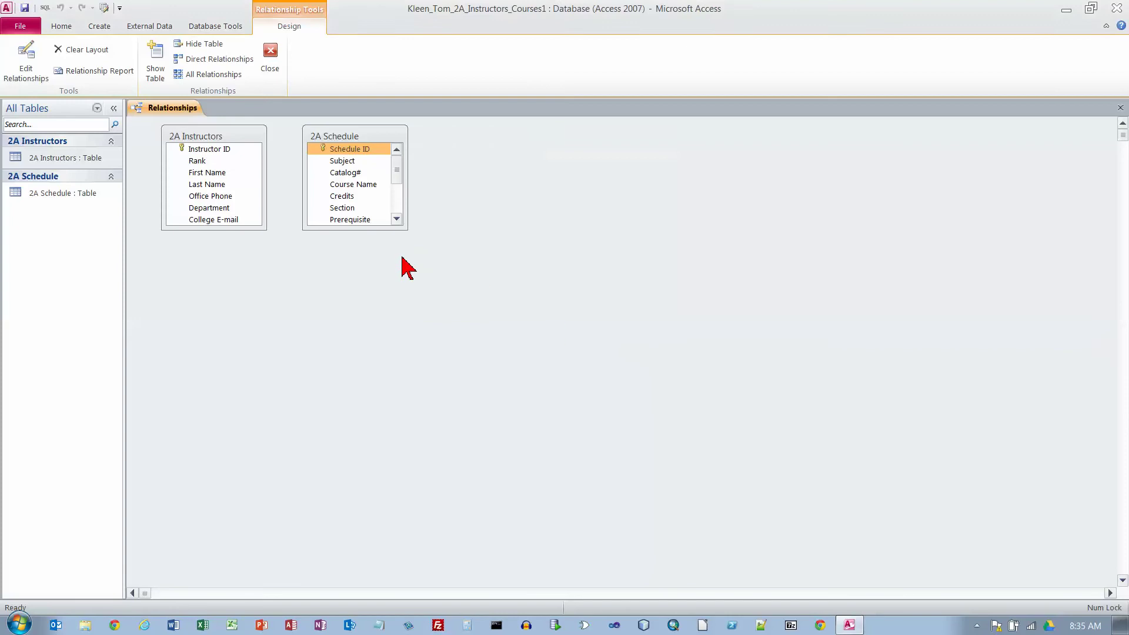
Enlarge both field lists and drag Instructor ID onto 2A Schedule's Instructor ID.
left_click_drag(406, 229, 524, 365)
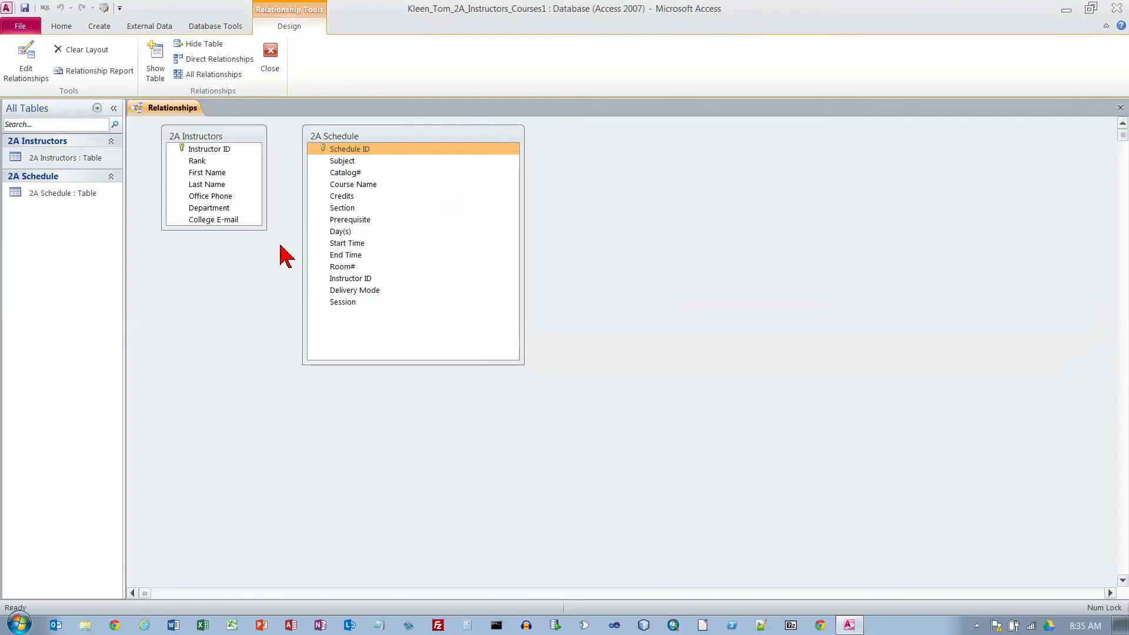
left_click_drag(264, 228, 265, 327)
left_click_drag(209, 149, 352, 284)
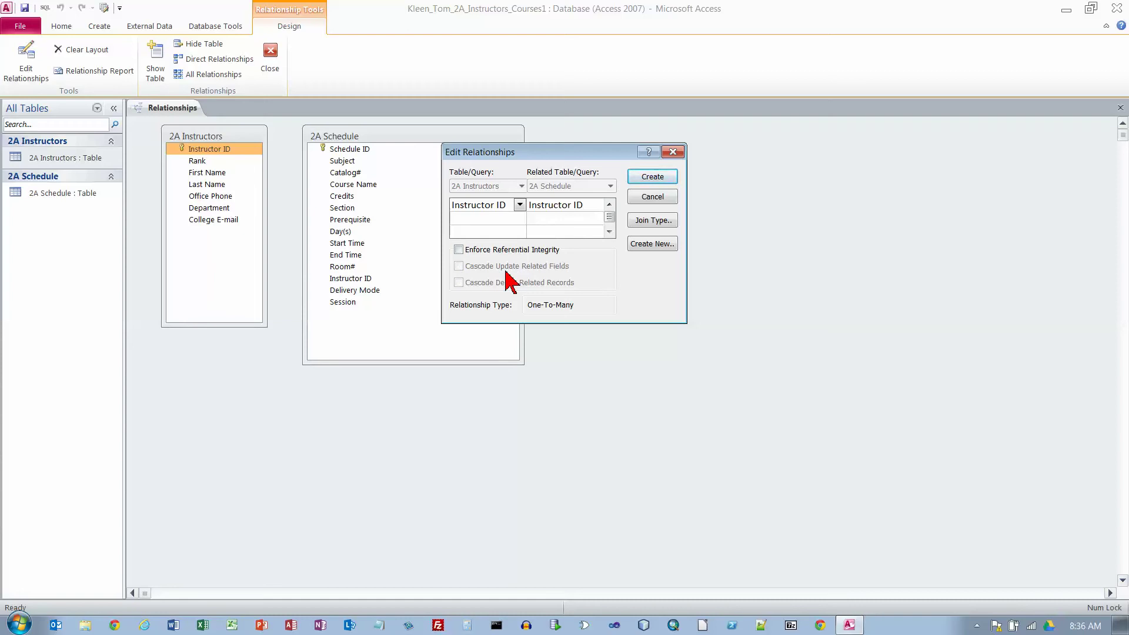
Enforce referential integrity and create the one-to-many Instructor ID relationship.
left_click(458, 249)
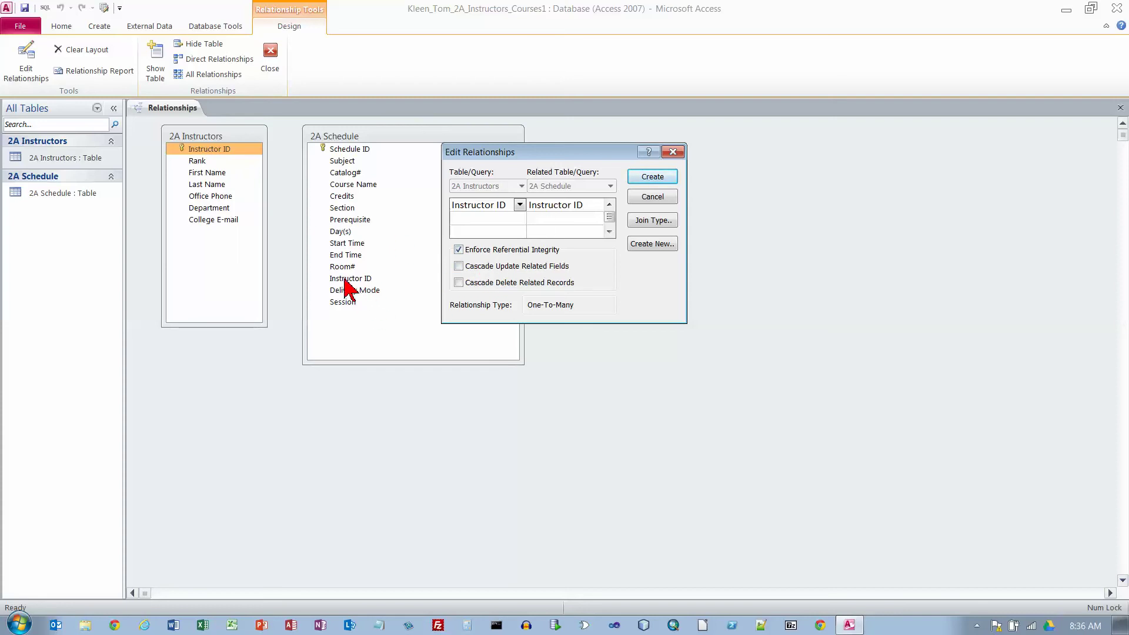
left_click(654, 177)
Move the 2A Schedule field list further right, stretching the join line.
left_click(422, 136)
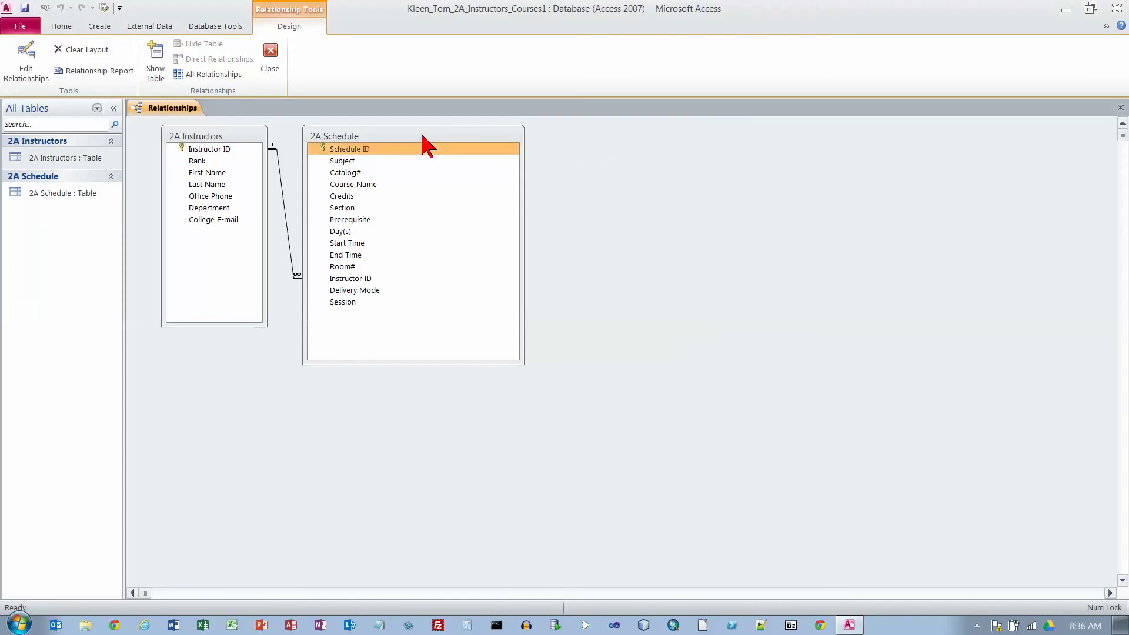
left_click_drag(422, 137, 553, 137)
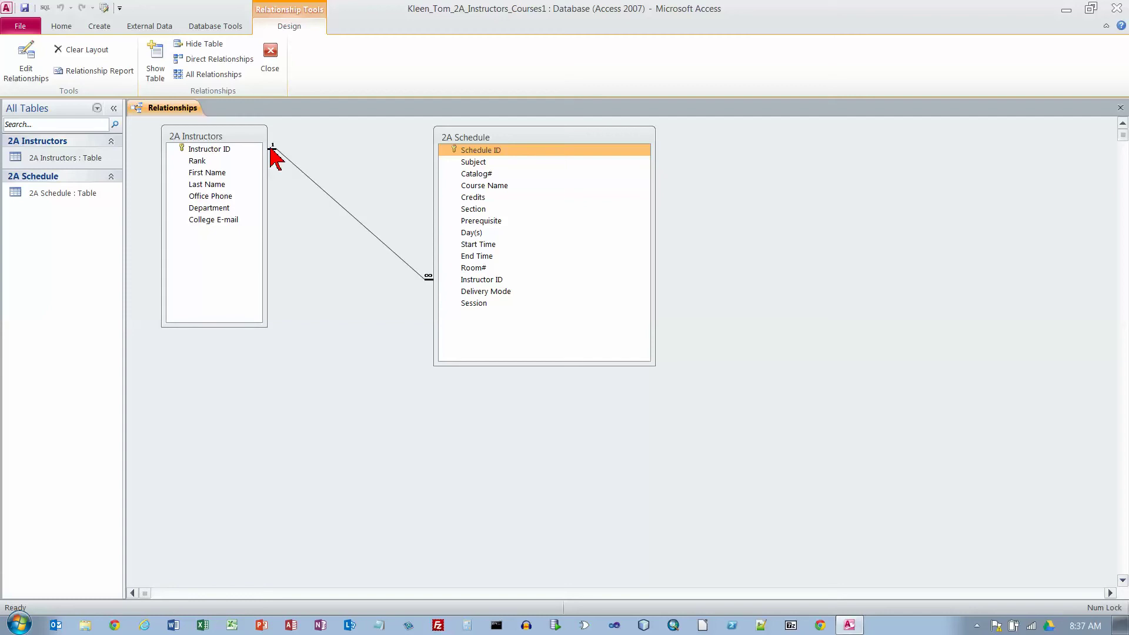
left_click(108, 73)
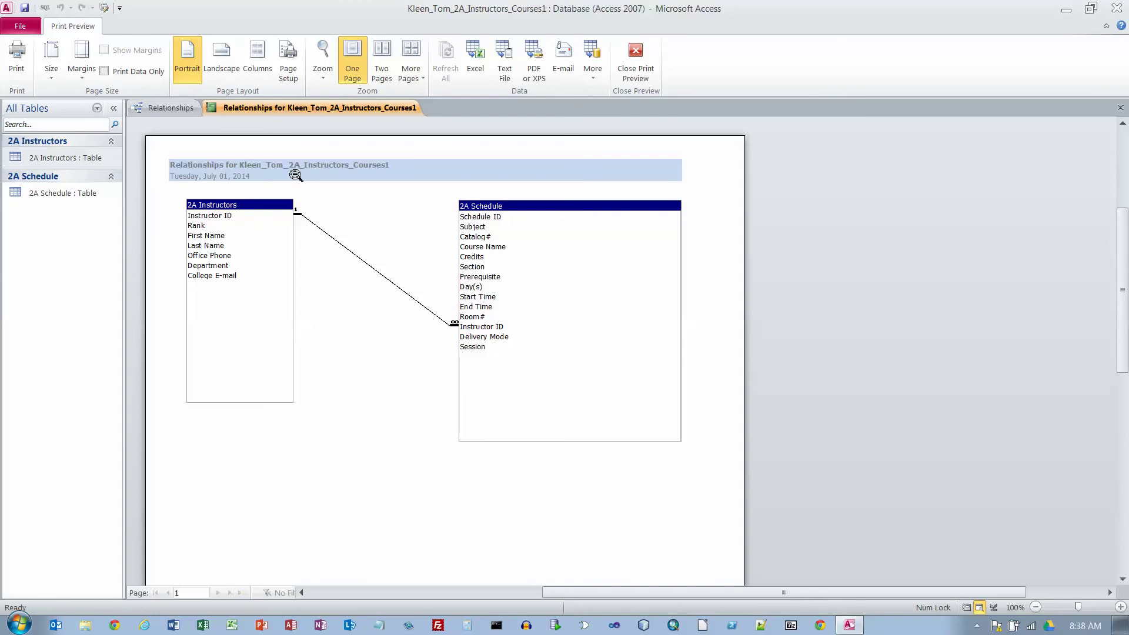
left_click(636, 59)
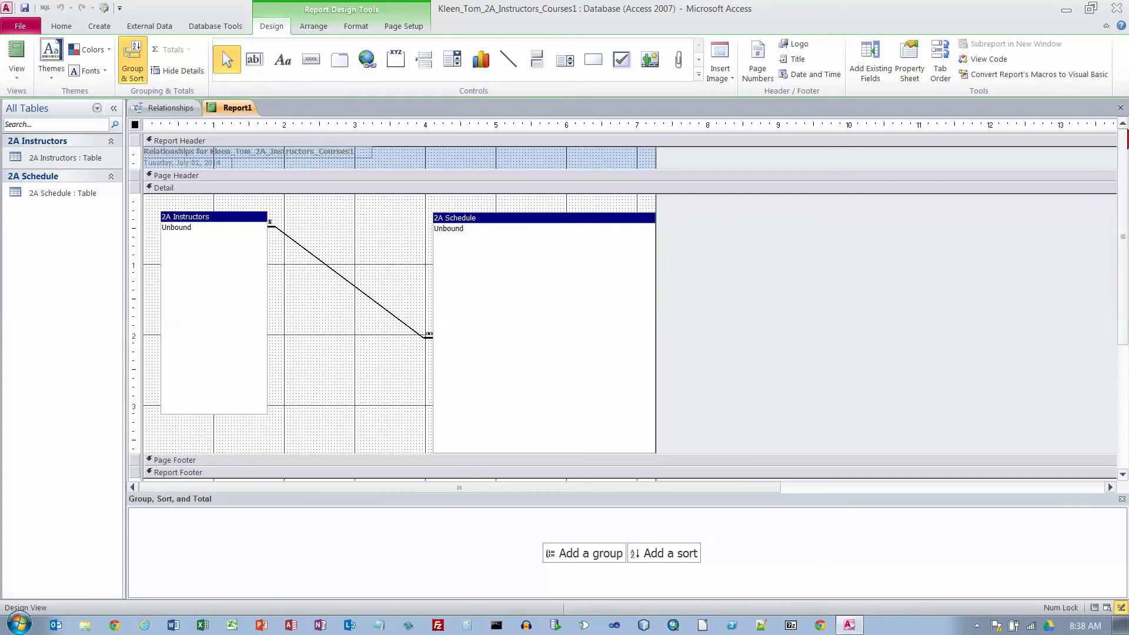
left_click(1120, 108)
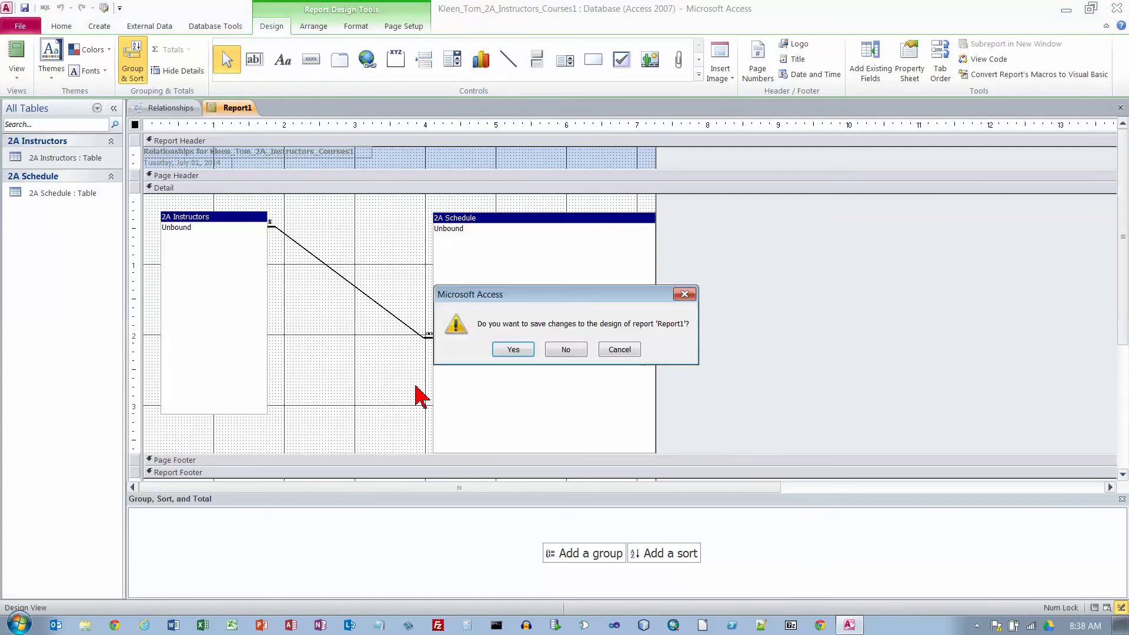
left_click(563, 350)
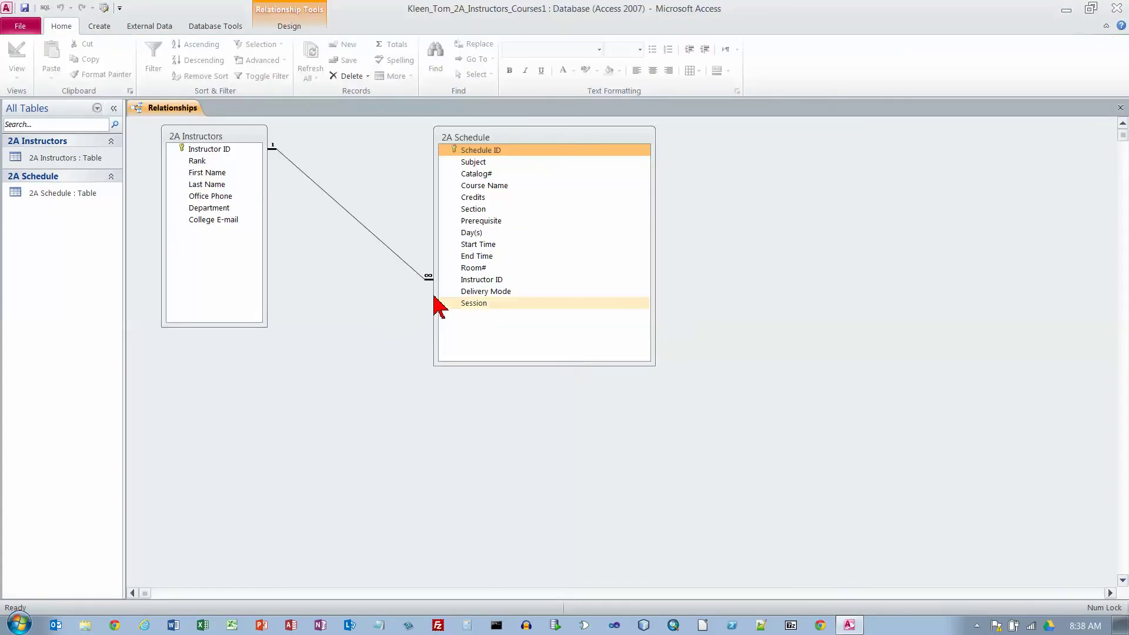
Close the Relationships window and open the 2A Instructors table datasheet.
left_click(1119, 107)
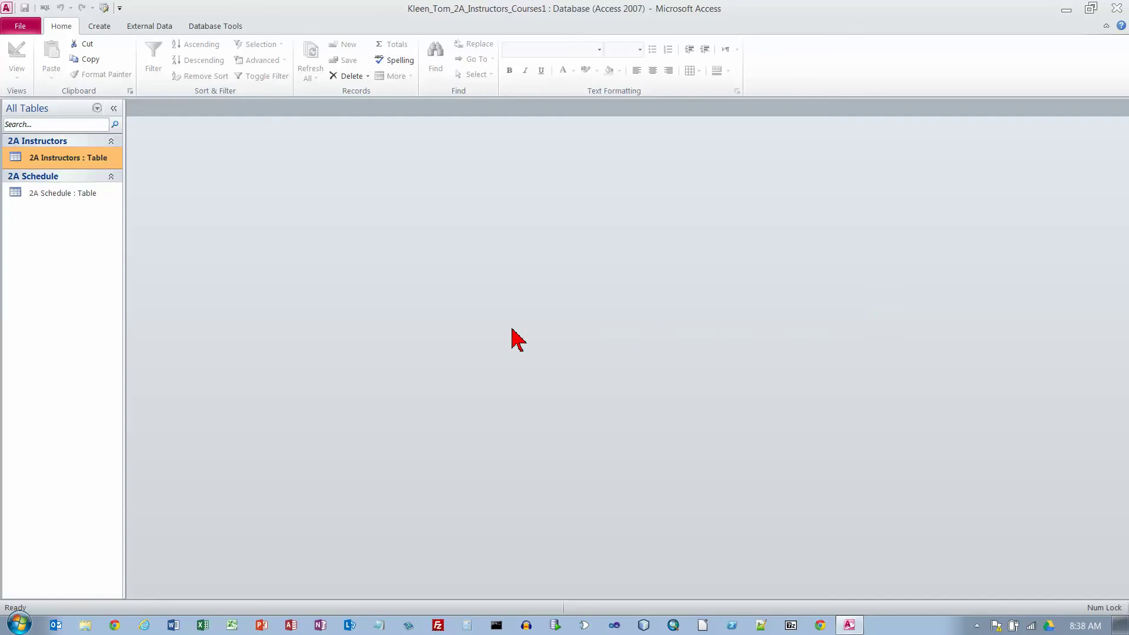
double_click(68, 161)
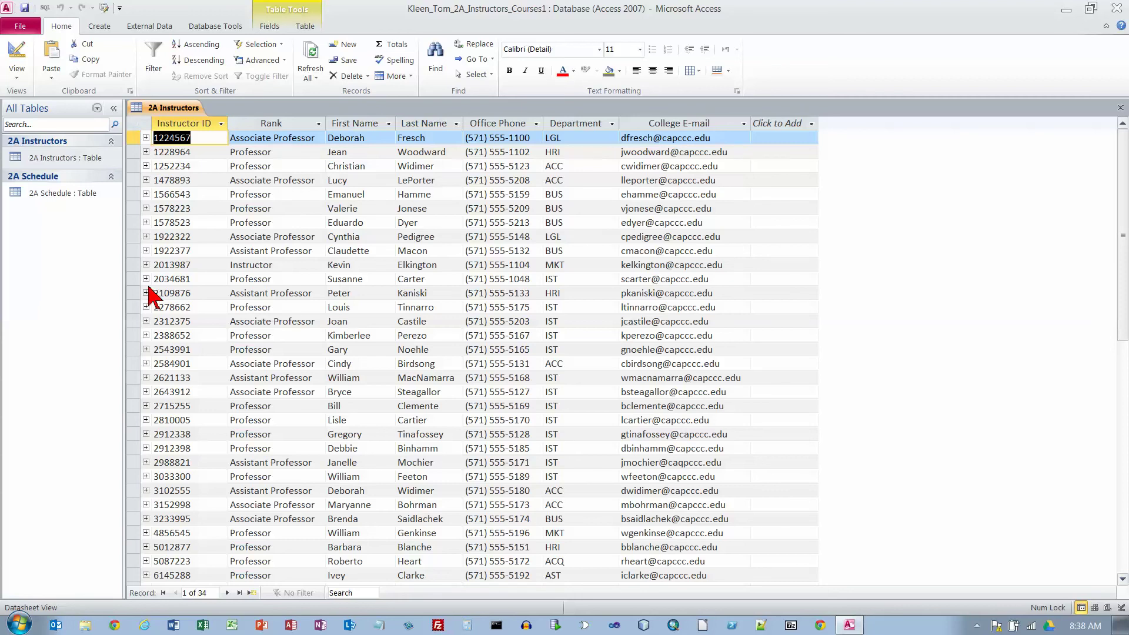
left_click(145, 138)
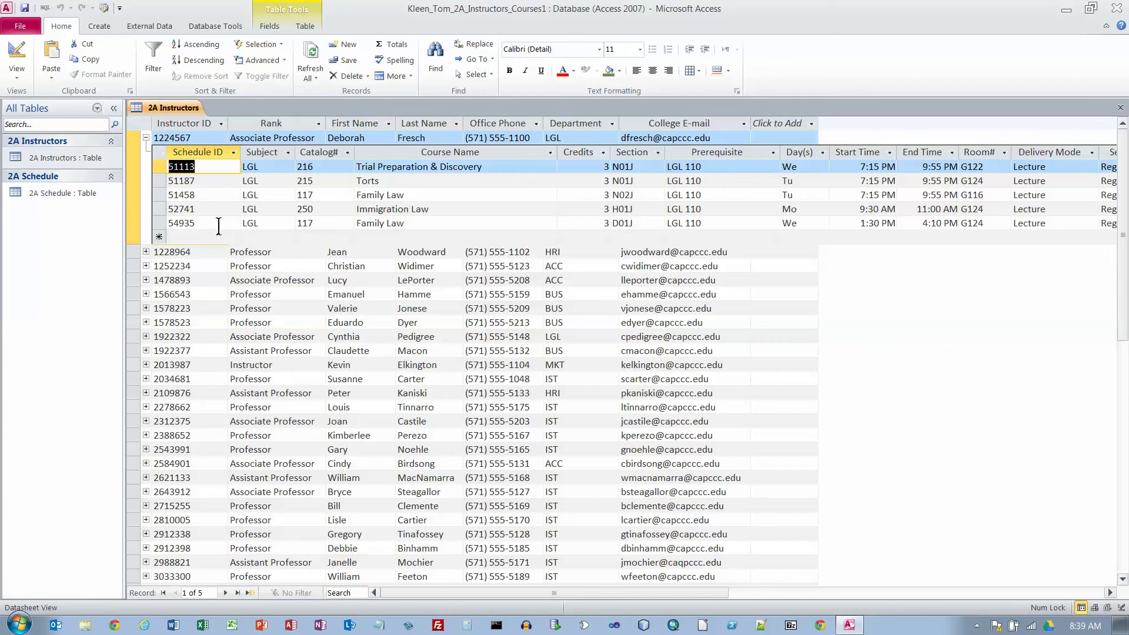
left_click(146, 137)
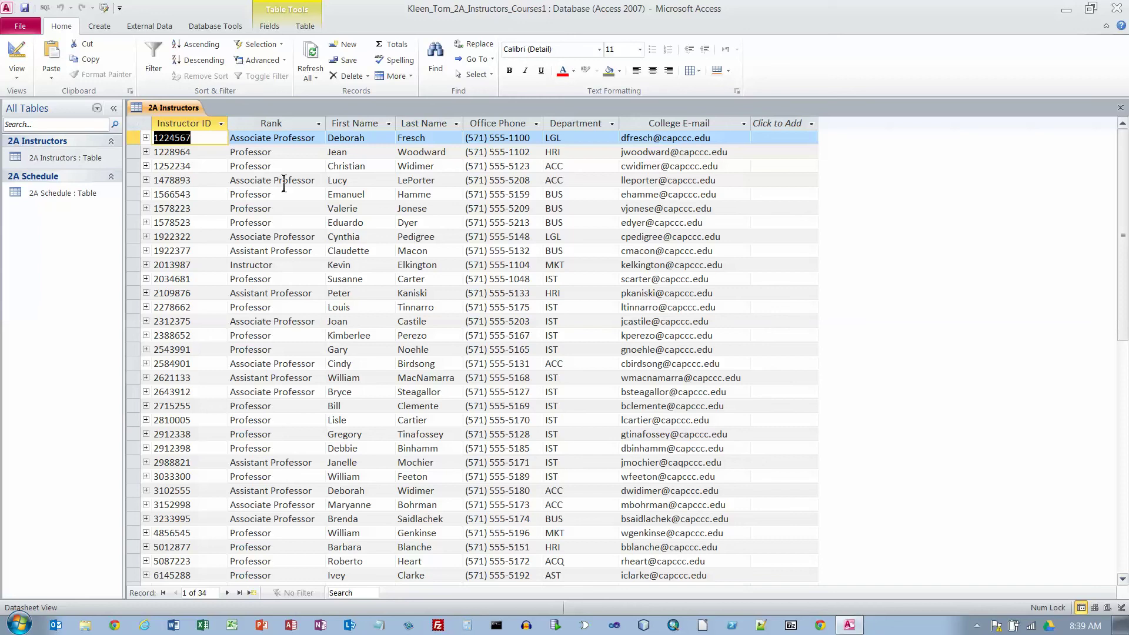
left_click(612, 124)
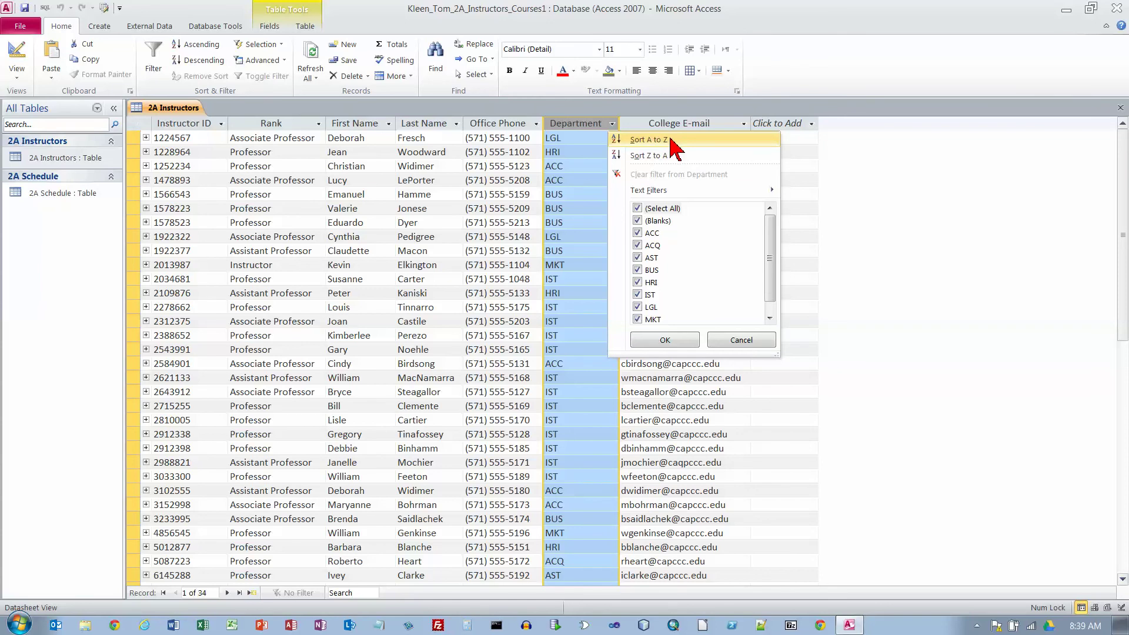
left_click(649, 139)
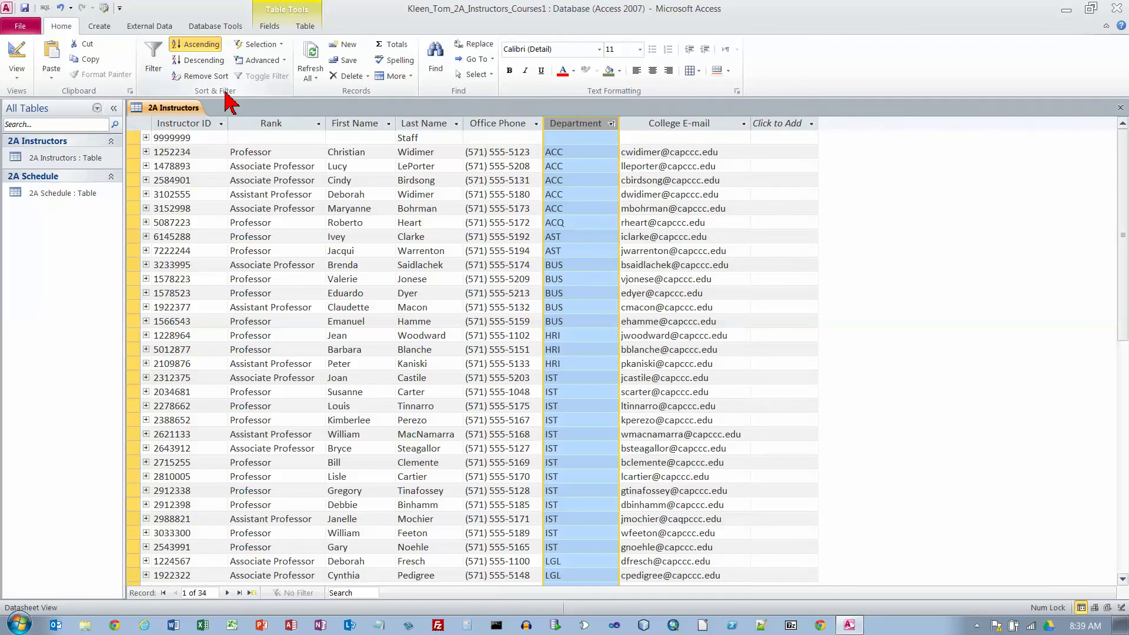
left_click(207, 76)
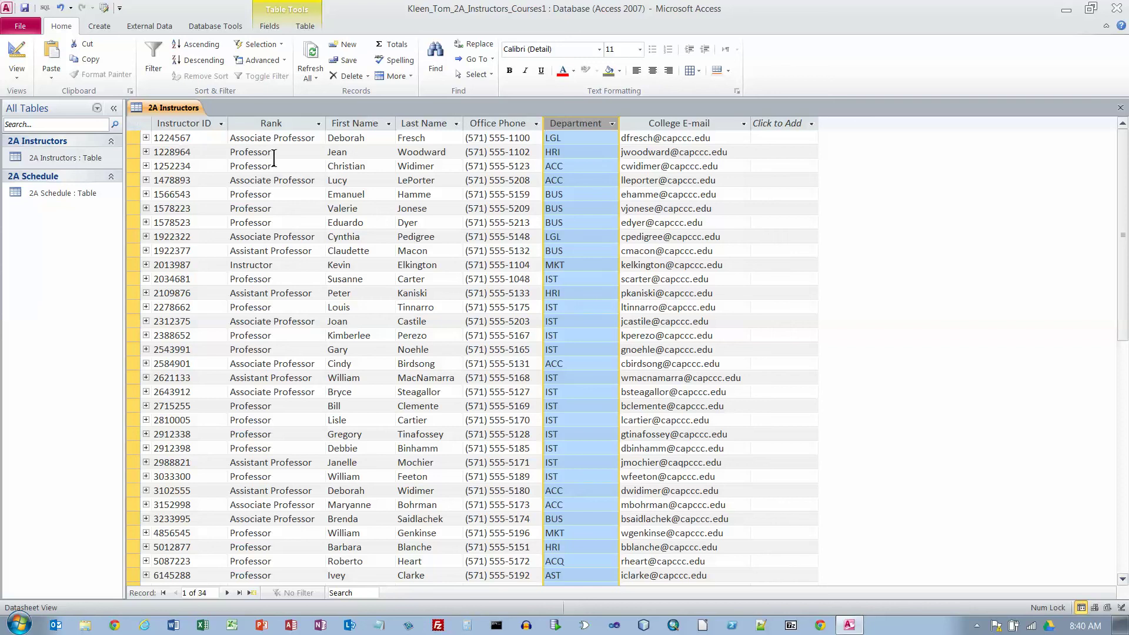
Sort records by Last Name Z to A, then select the First Name, Department and College E-mail columns.
left_click(457, 124)
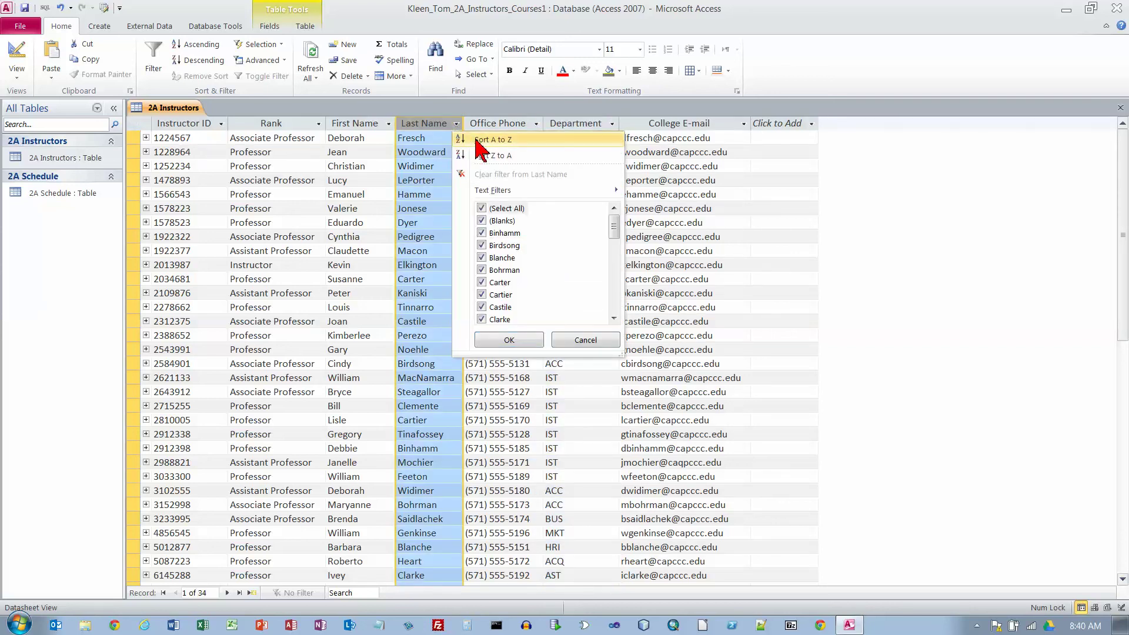
left_click(494, 155)
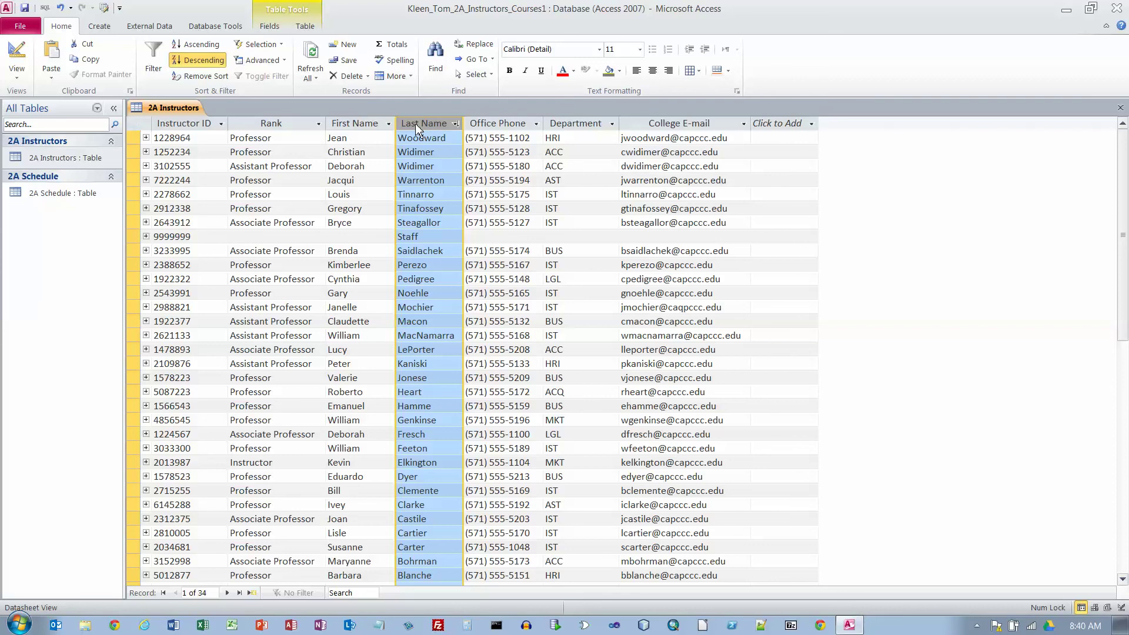
left_click(365, 124)
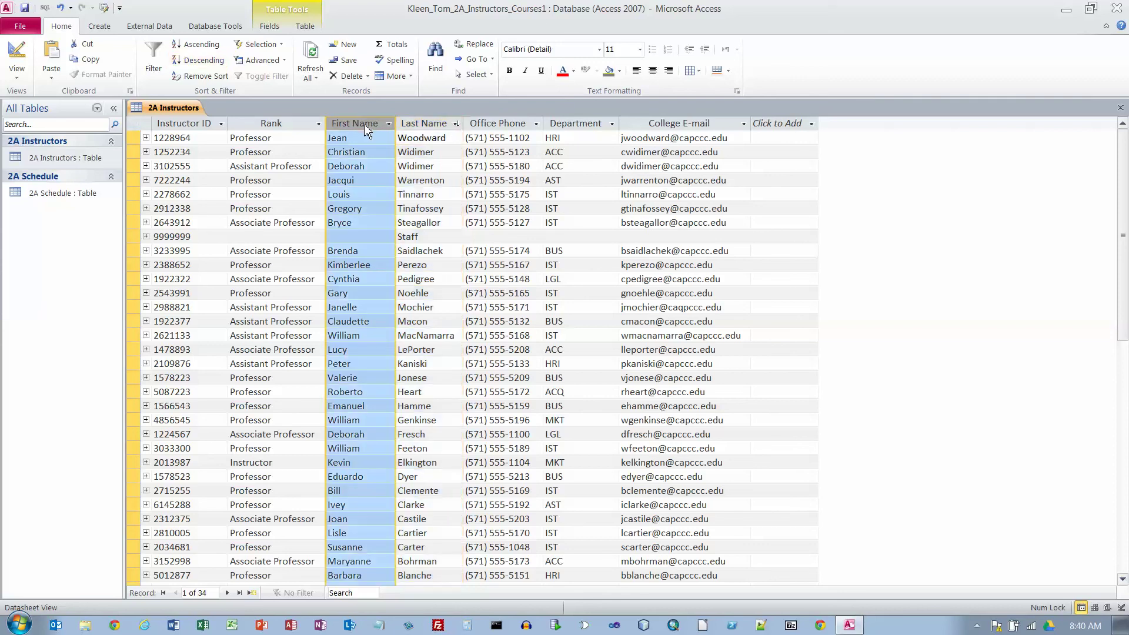
left_click(572, 123)
left_click(649, 123)
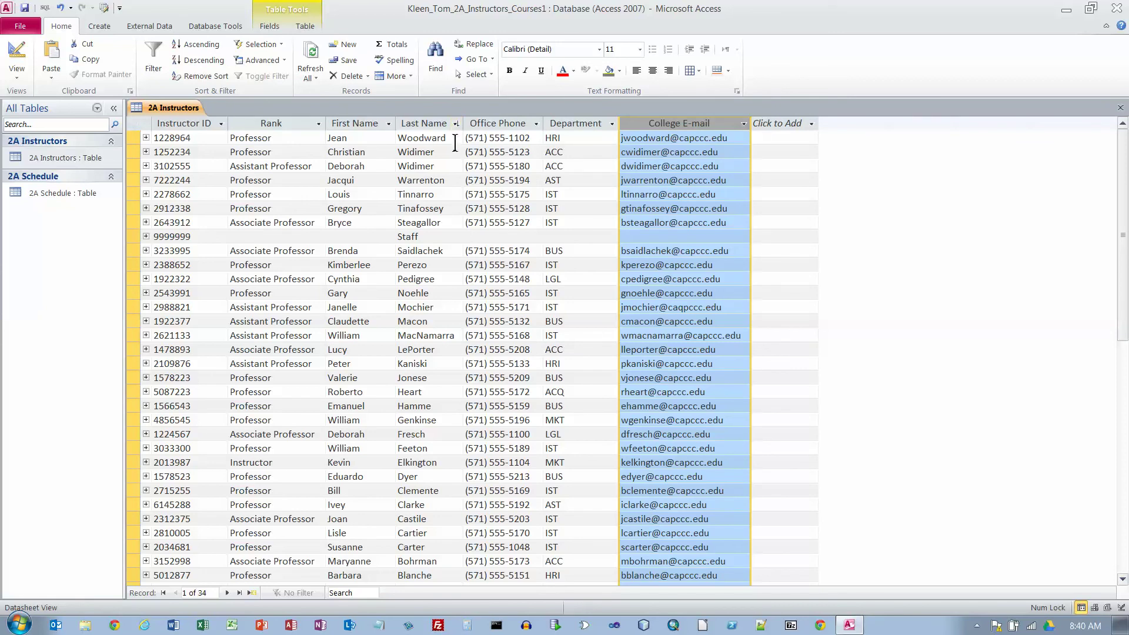
Clear the Last Name sort with Remove Sort in the Sort & Filter group.
left_click(206, 76)
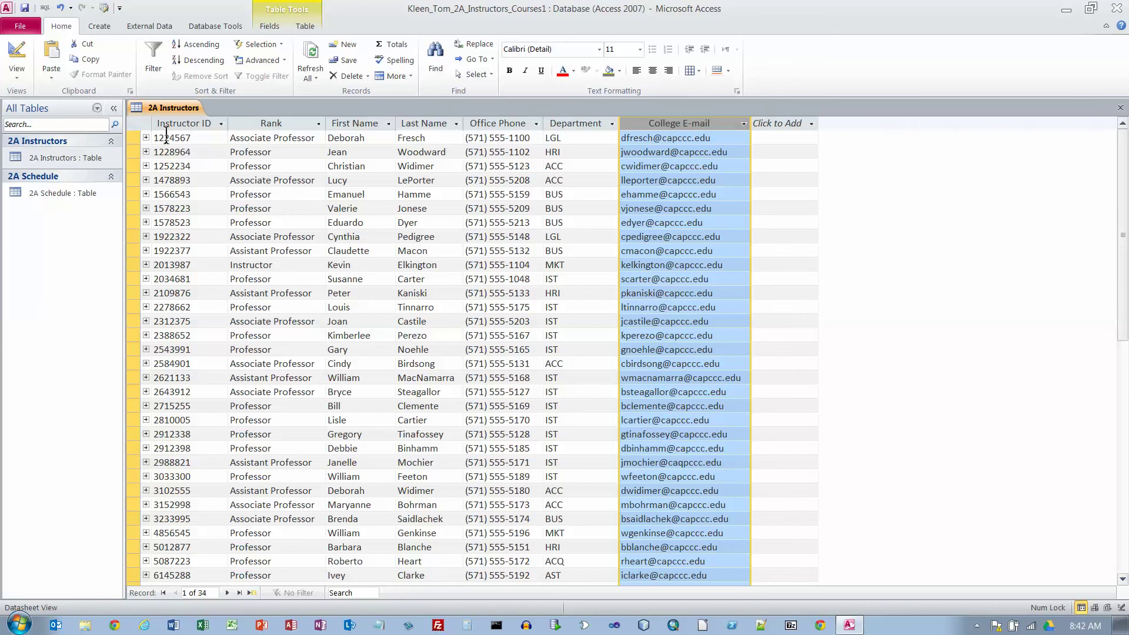
Sort the records by Department A to Z, then by Last Name A to Z.
left_click(615, 125)
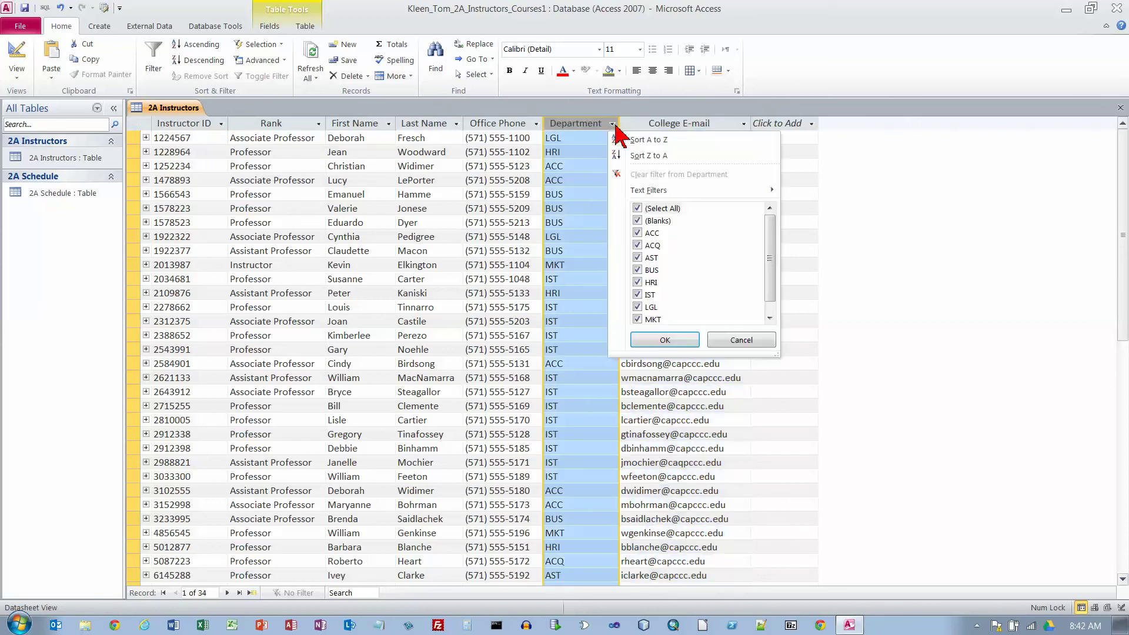
left_click(646, 140)
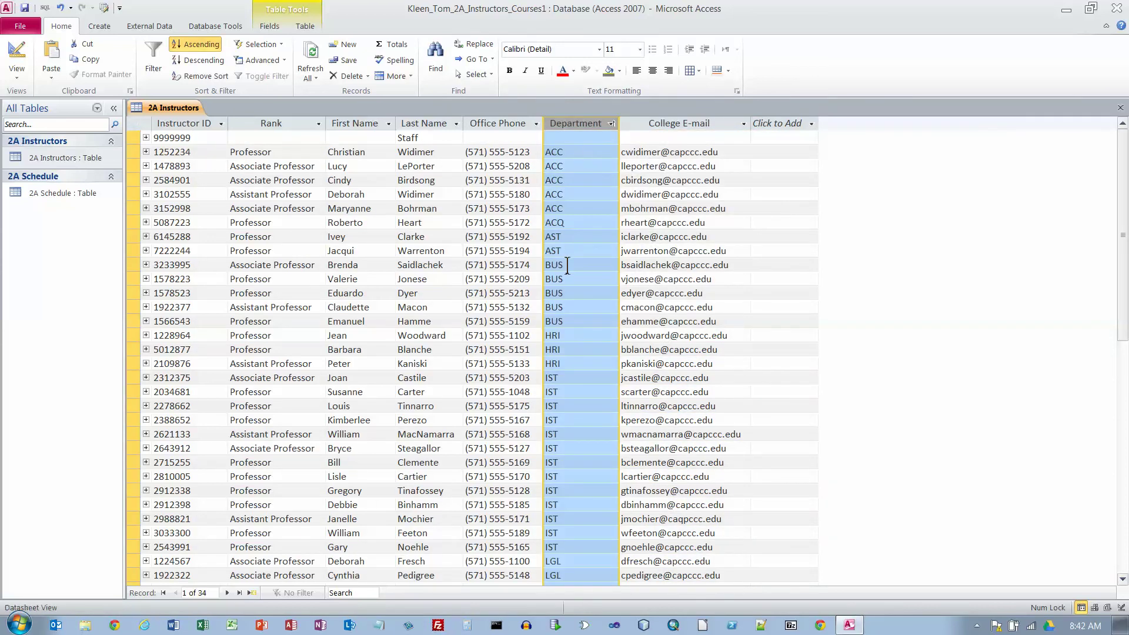
left_click(457, 124)
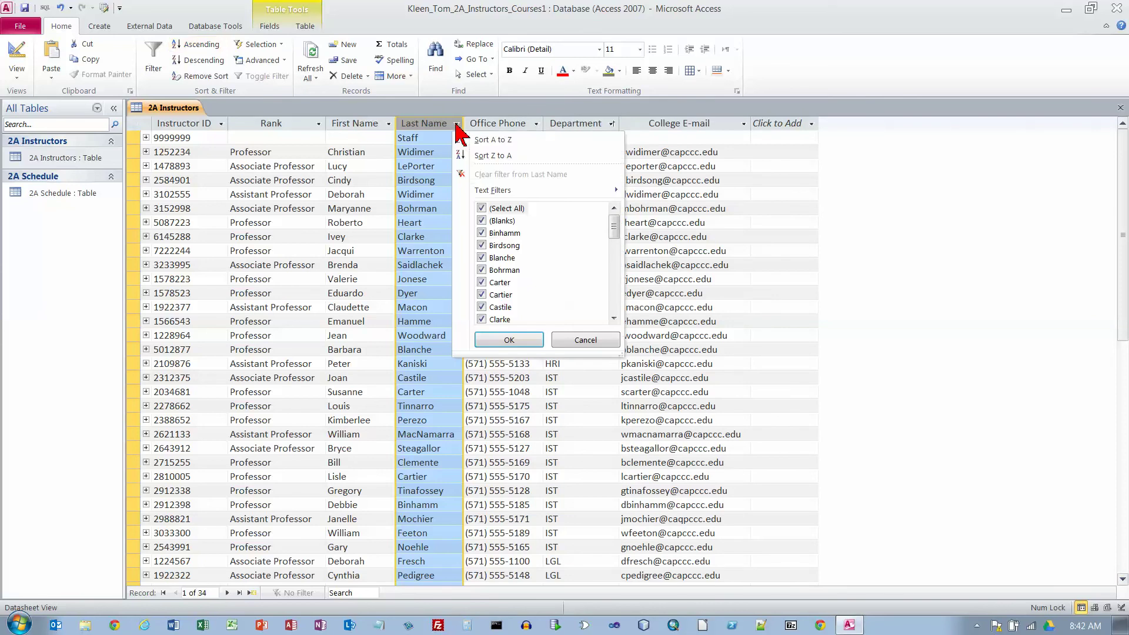
left_click(492, 139)
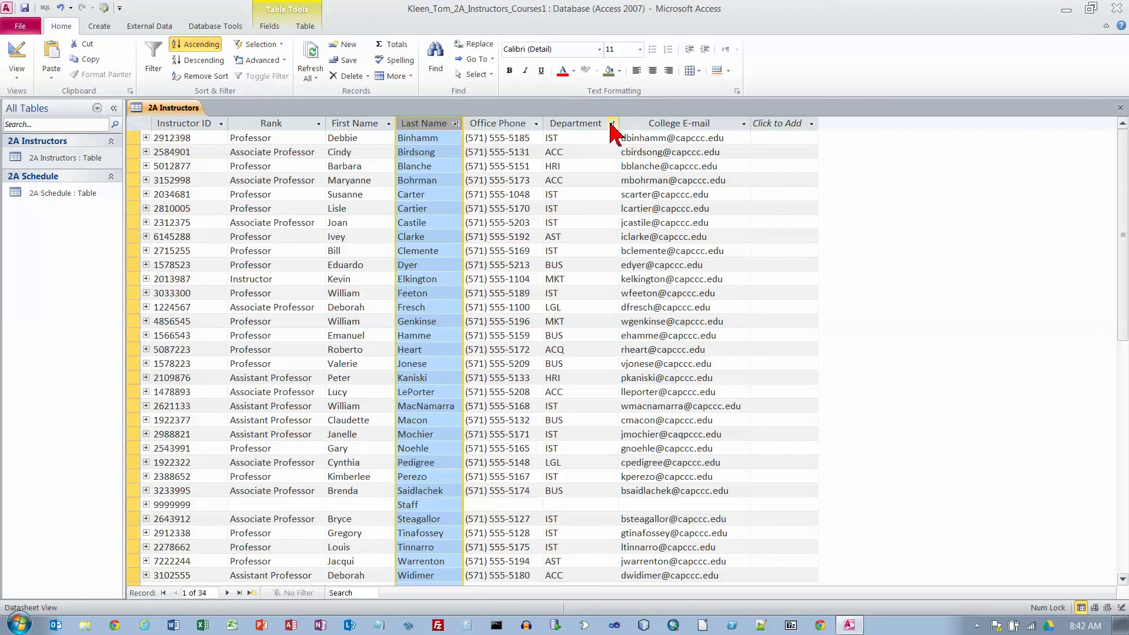
Sort Department A to Z so last names stay alphabetical within each department.
left_click(611, 123)
left_click(633, 139)
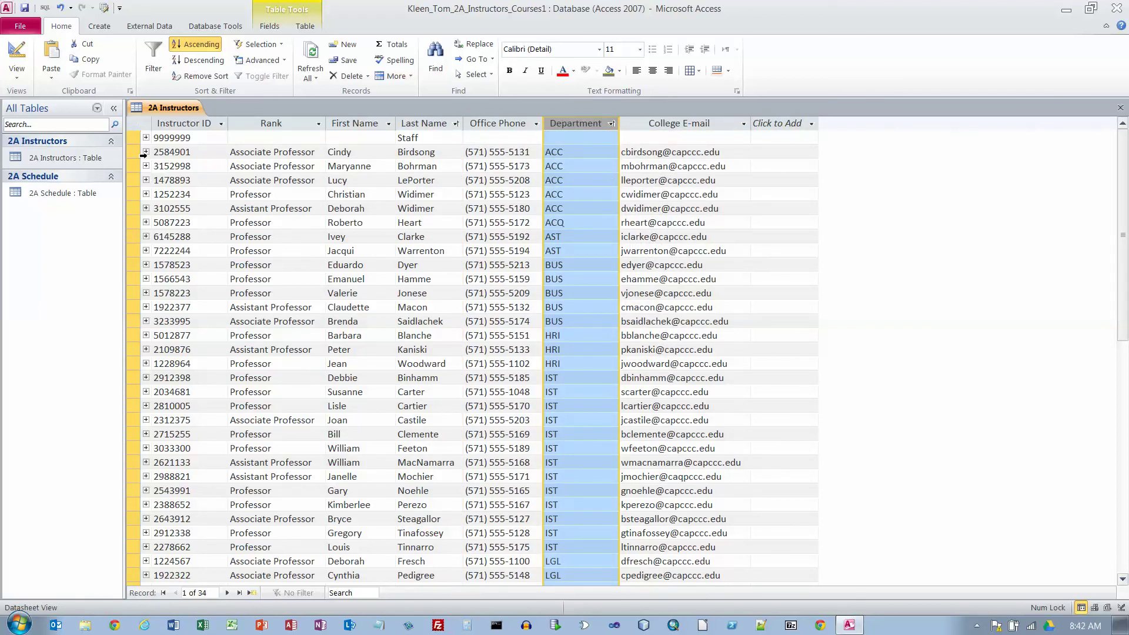
Highlight the ACC and IST department records, then close the table, saving the sorted design.
left_click_drag(135, 152, 134, 205)
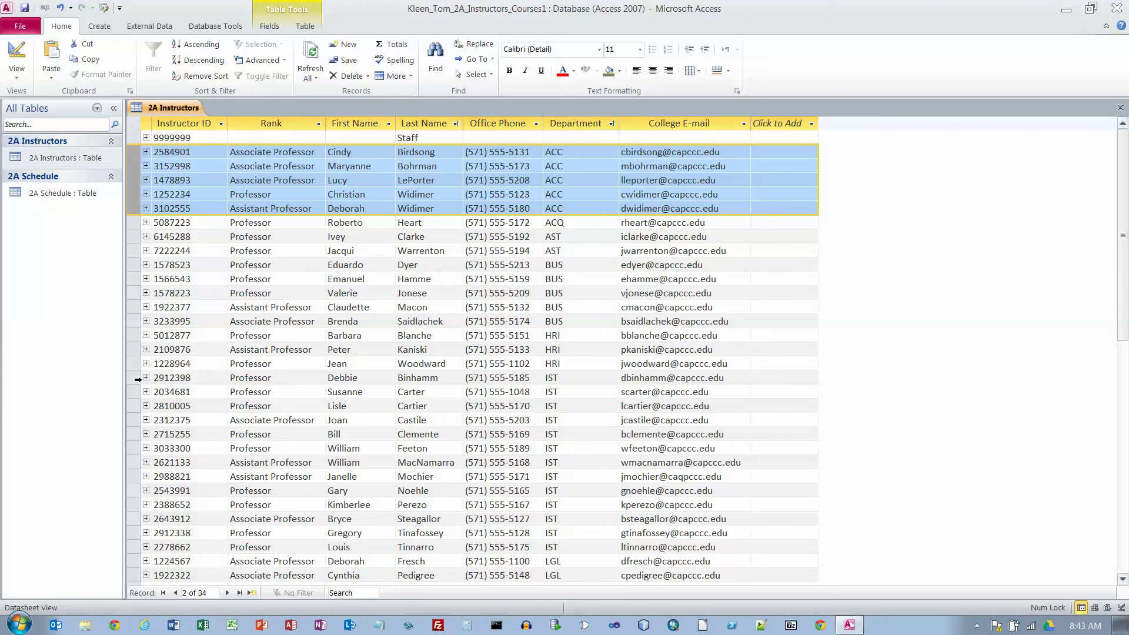
left_click_drag(133, 377, 133, 546)
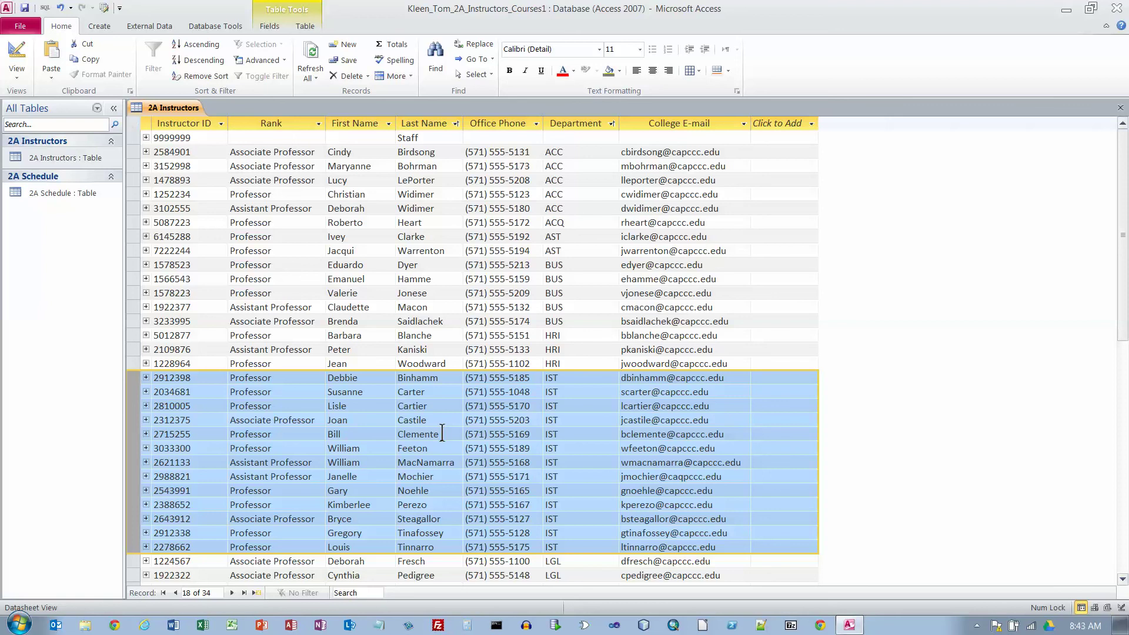
left_click(1118, 109)
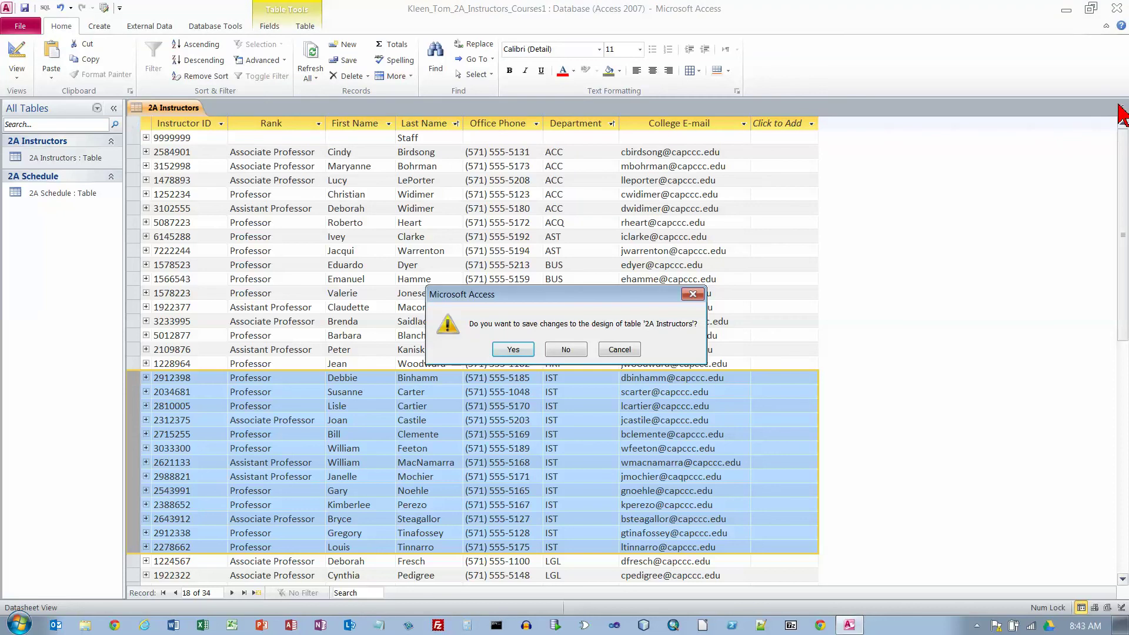
left_click(513, 349)
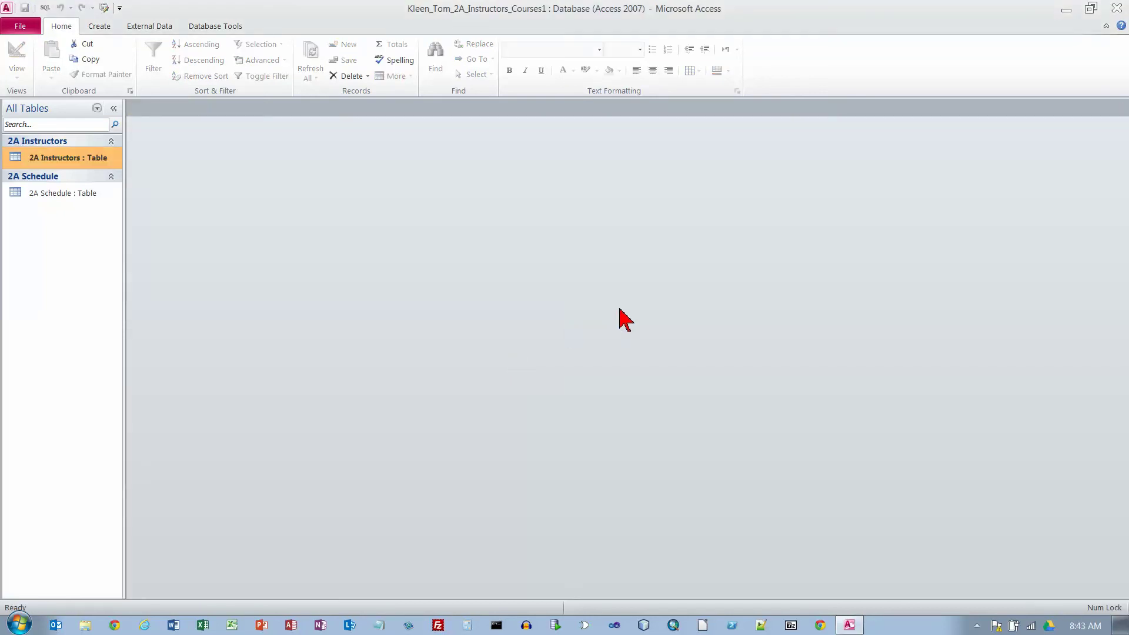
Reopen 2A Instructors and remove its saved sort.
double_click(63, 159)
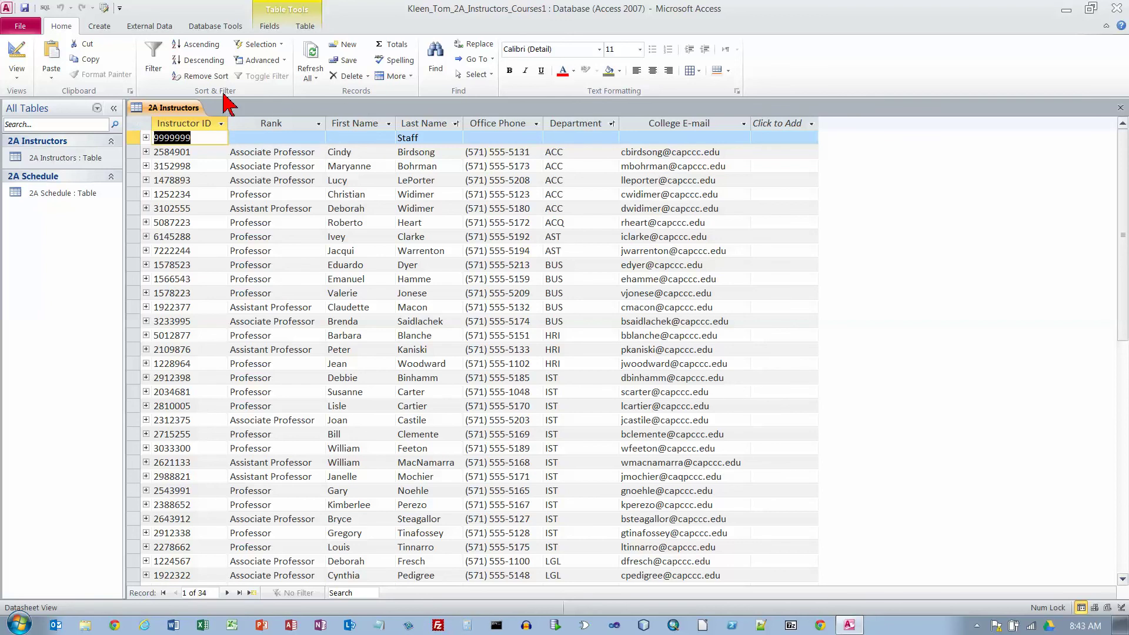
left_click(205, 76)
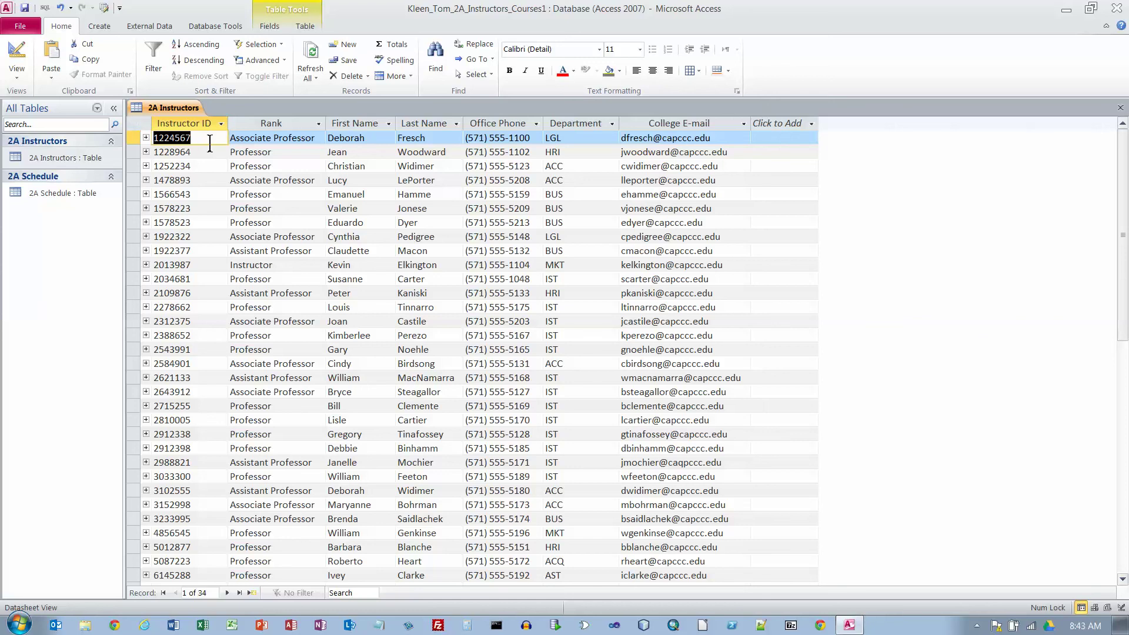
Close 2A Instructors and save the table design without the sort.
left_click(1119, 109)
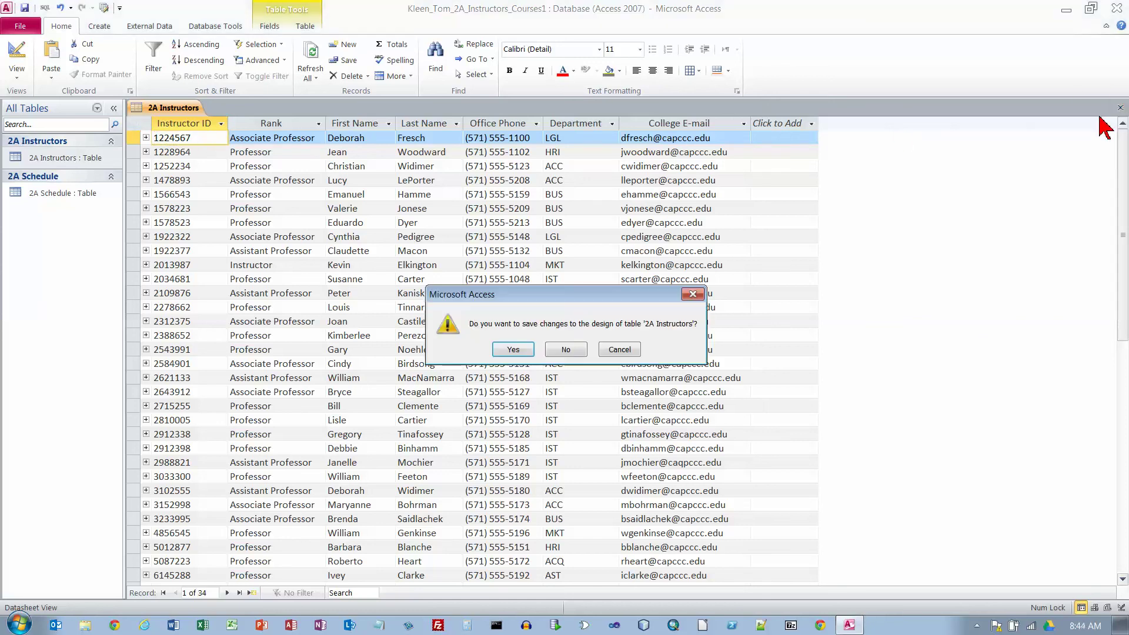
left_click(509, 351)
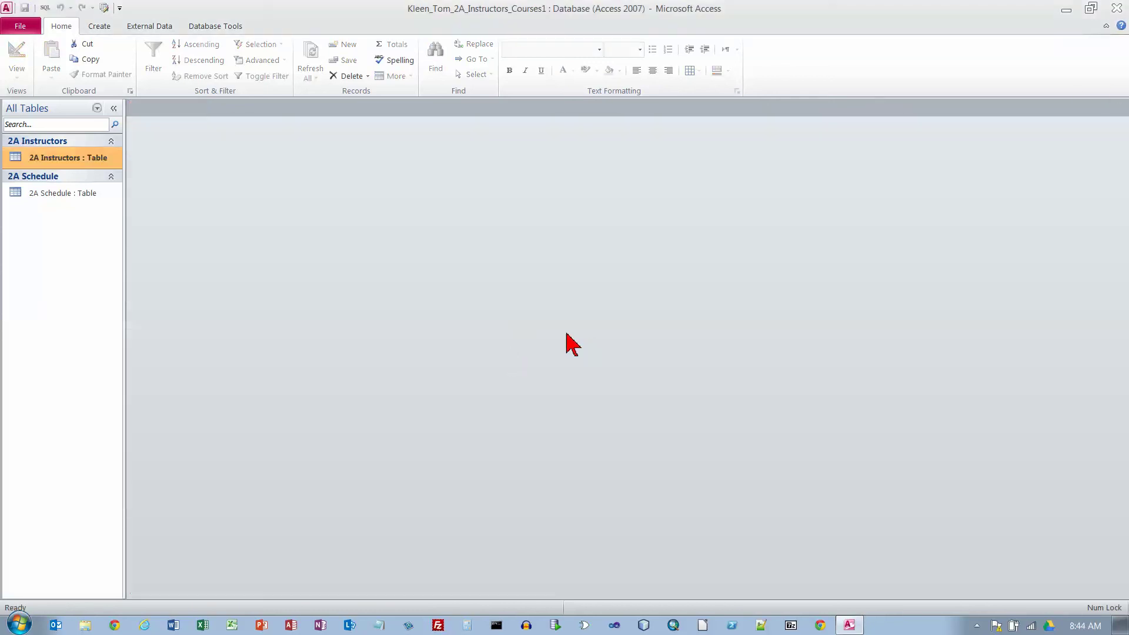
left_click(113, 111)
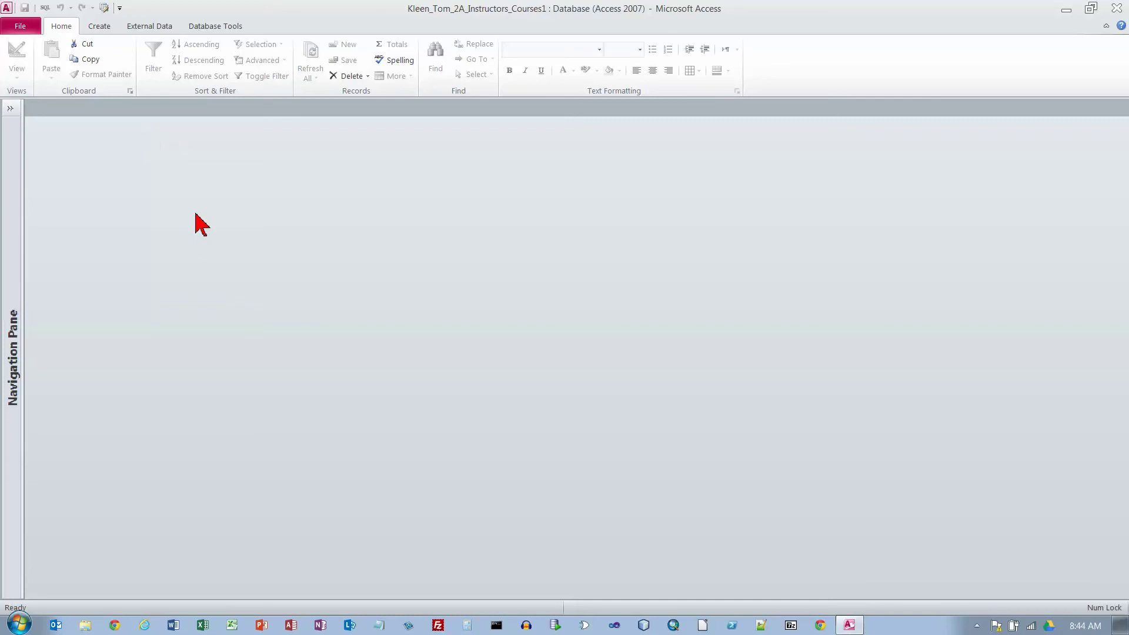